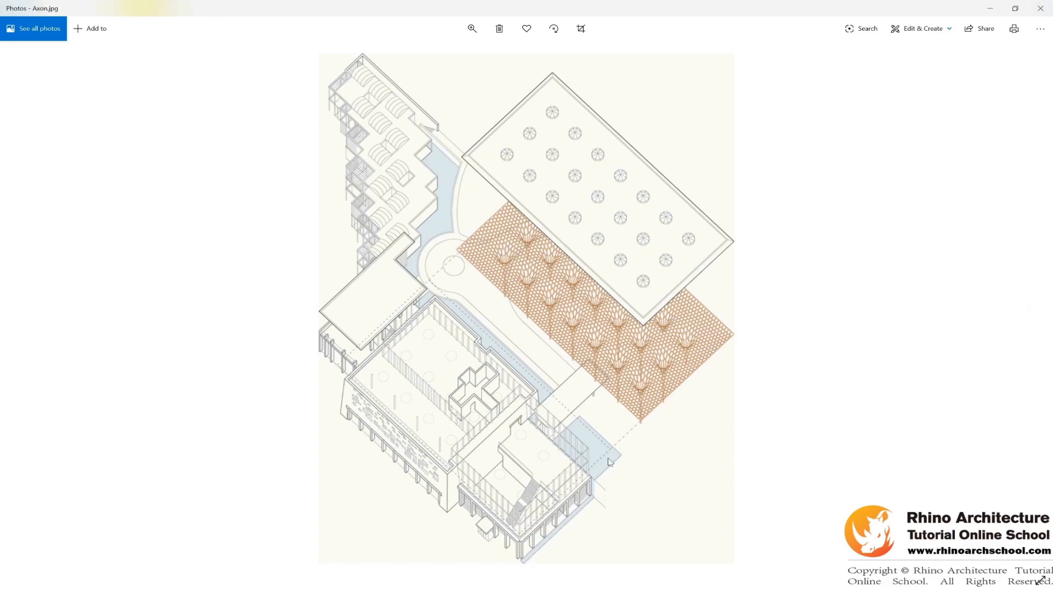
- Close the Axon reference drawing and return to the project folder
key(alt+F4)
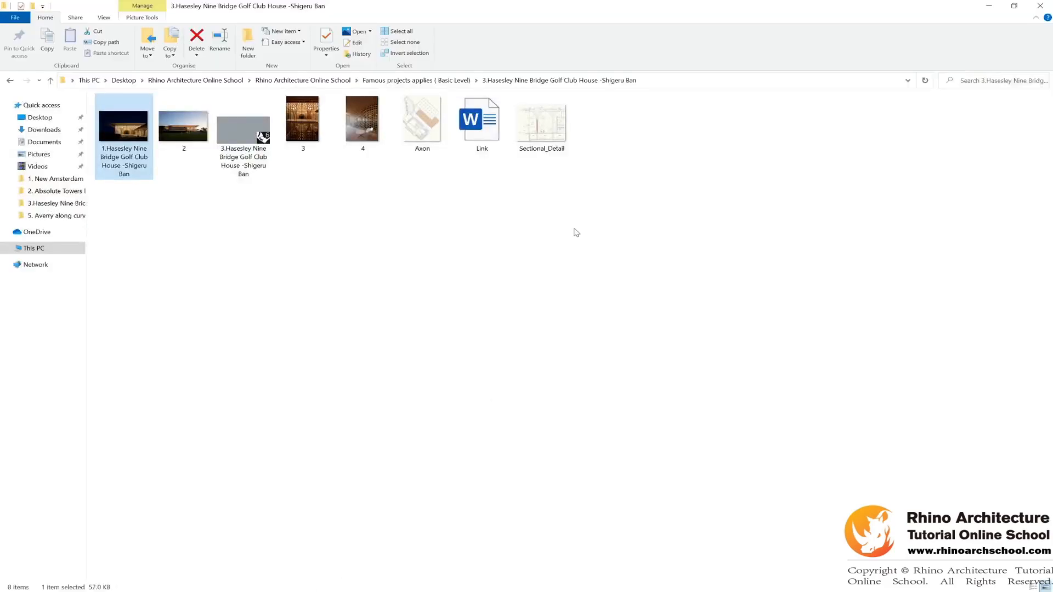
click(524, 159)
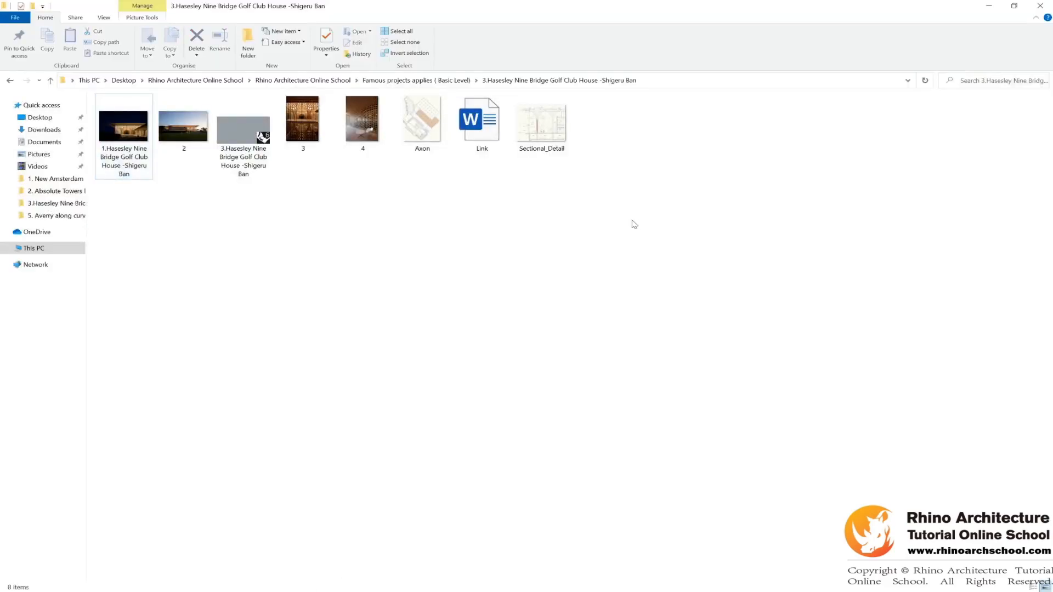
click(476, 128)
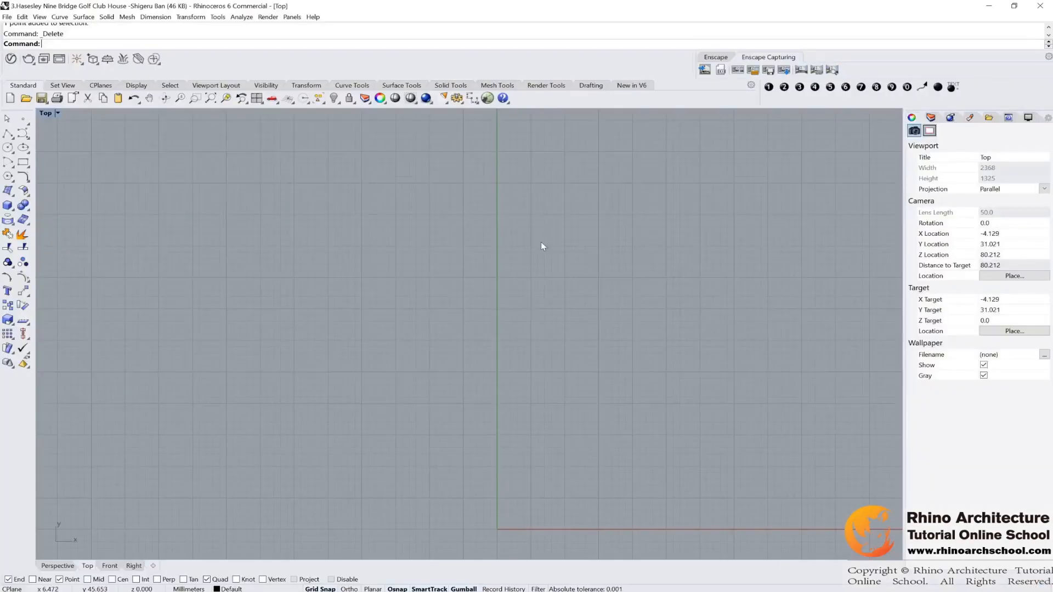
- In the Front view, draw a degree-7 control point curve with four points, curving about 55 mm down to the X axis as a column profile
scroll(541, 236, down, 2)
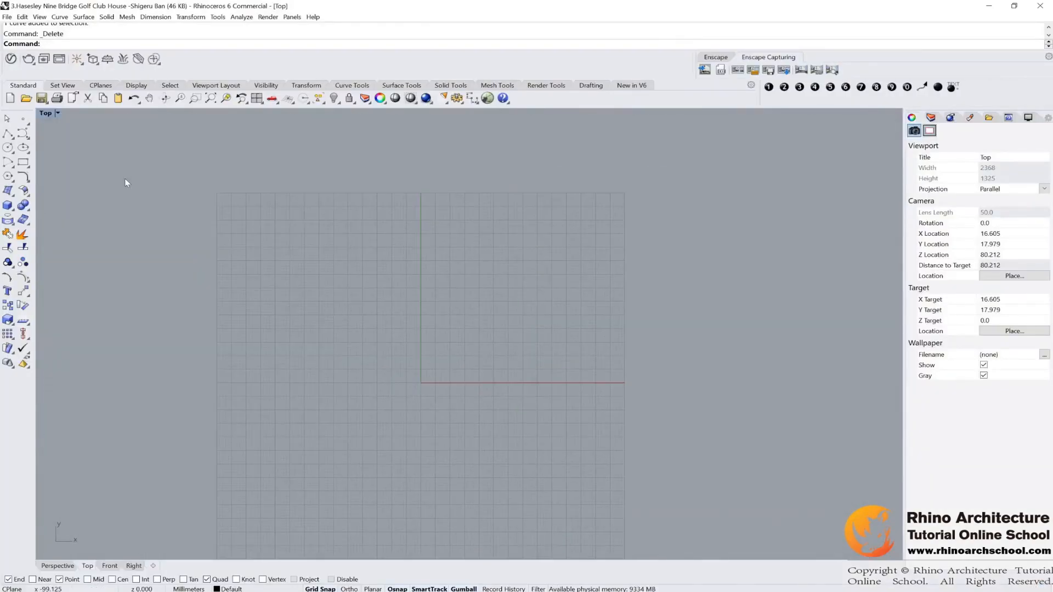
double_click(49, 114)
double_click(54, 338)
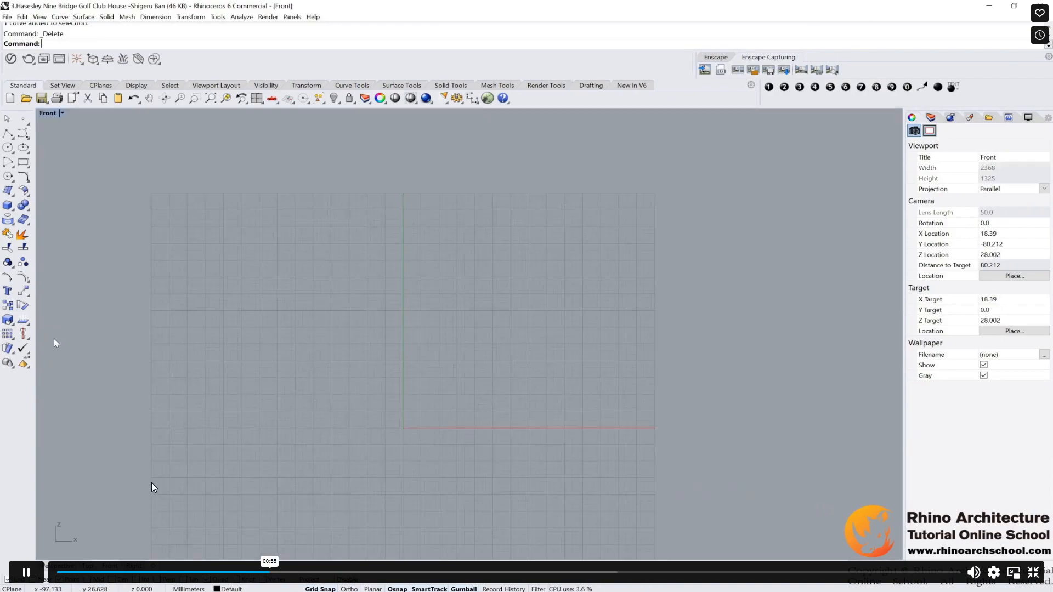
click(23, 133)
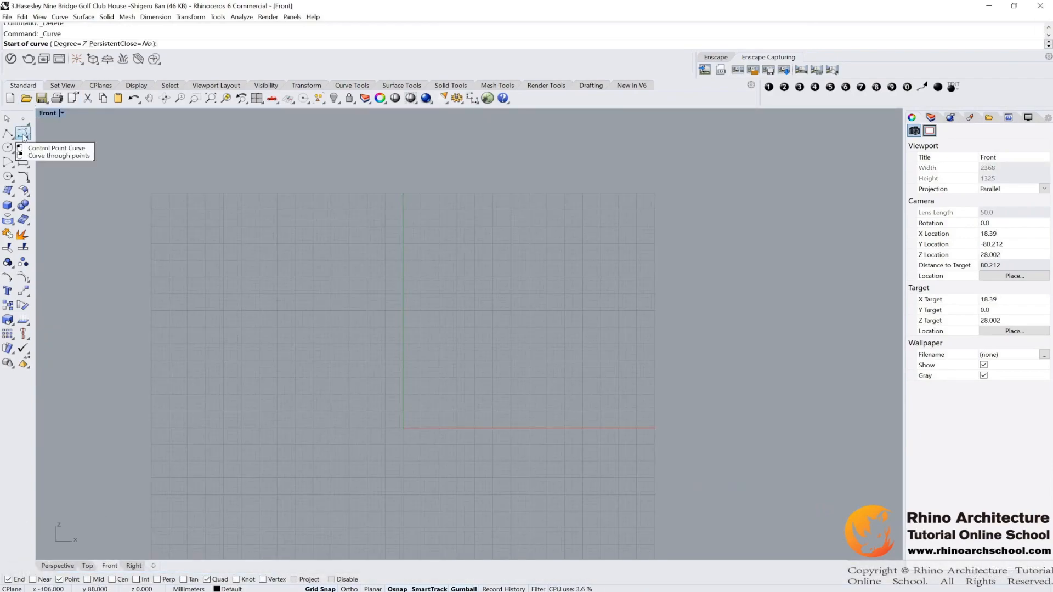
scroll(469, 246, up, 3)
scroll(521, 241, down, 2)
right_drag(522, 240, 482, 214)
click(485, 215)
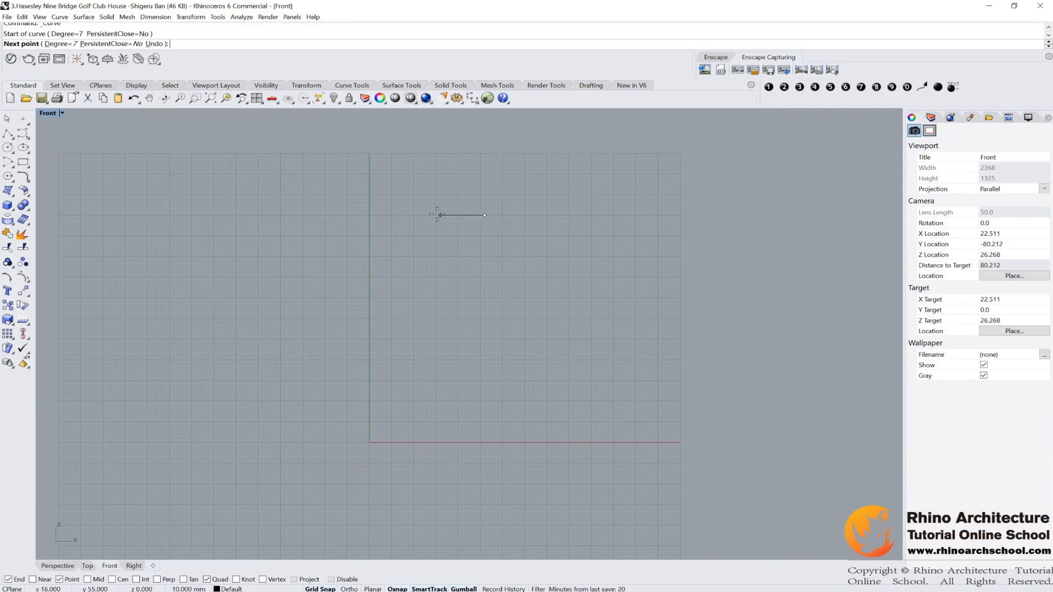
click(418, 215)
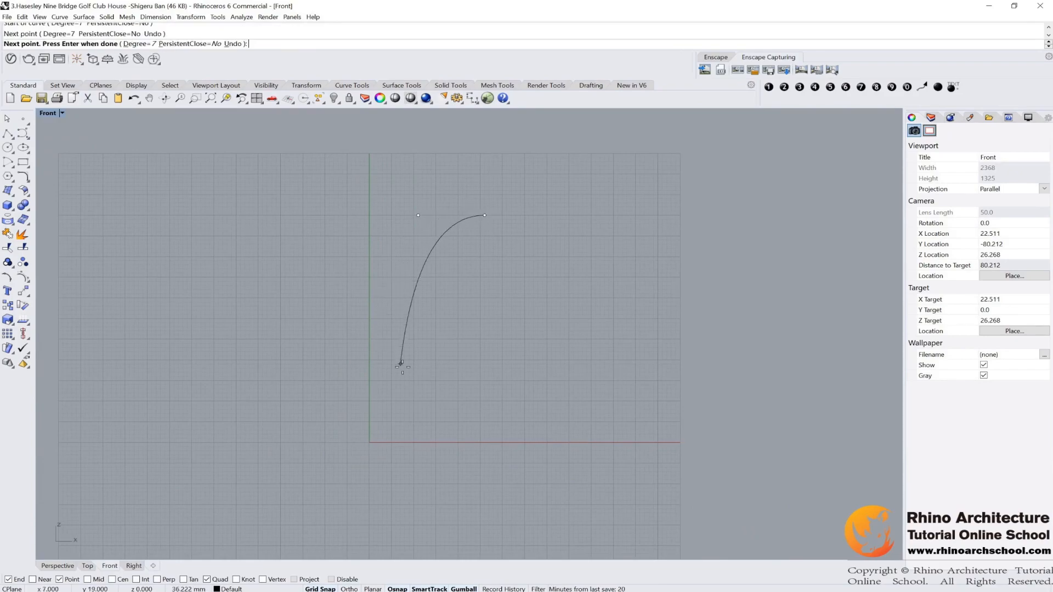
click(392, 310)
click(390, 439)
key(Return)
- Examine the alignment of the profile curve's upper and lower pairs of control points
click(412, 269)
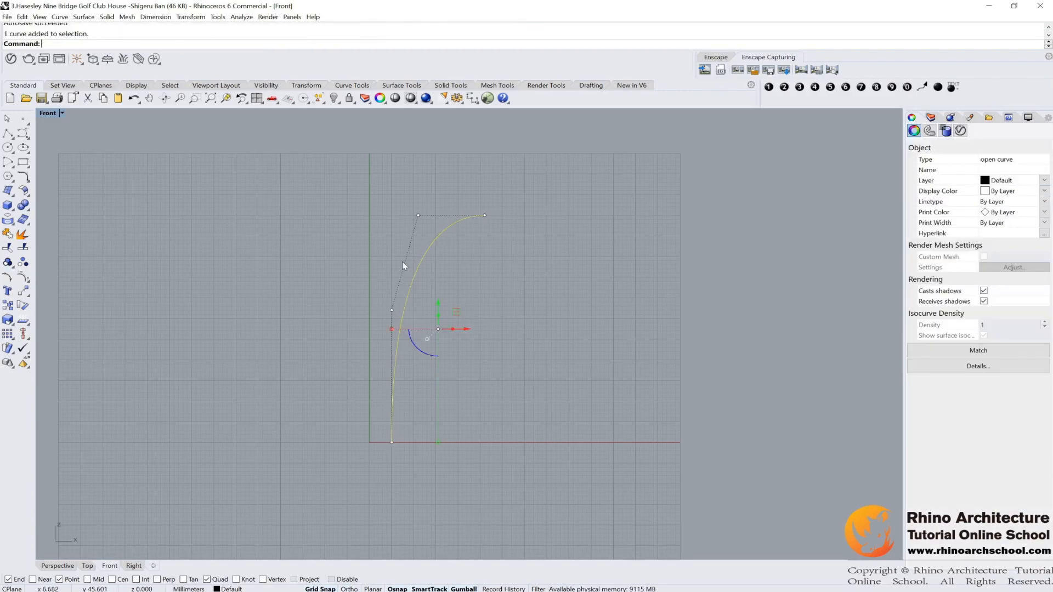
scroll(411, 270, up, 2)
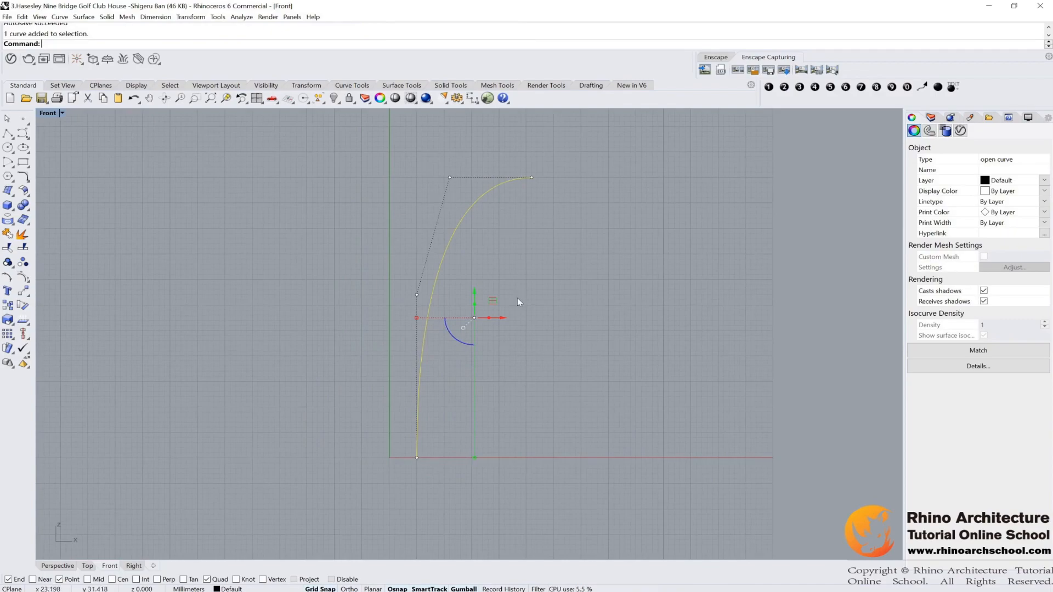
drag(419, 158, 594, 195)
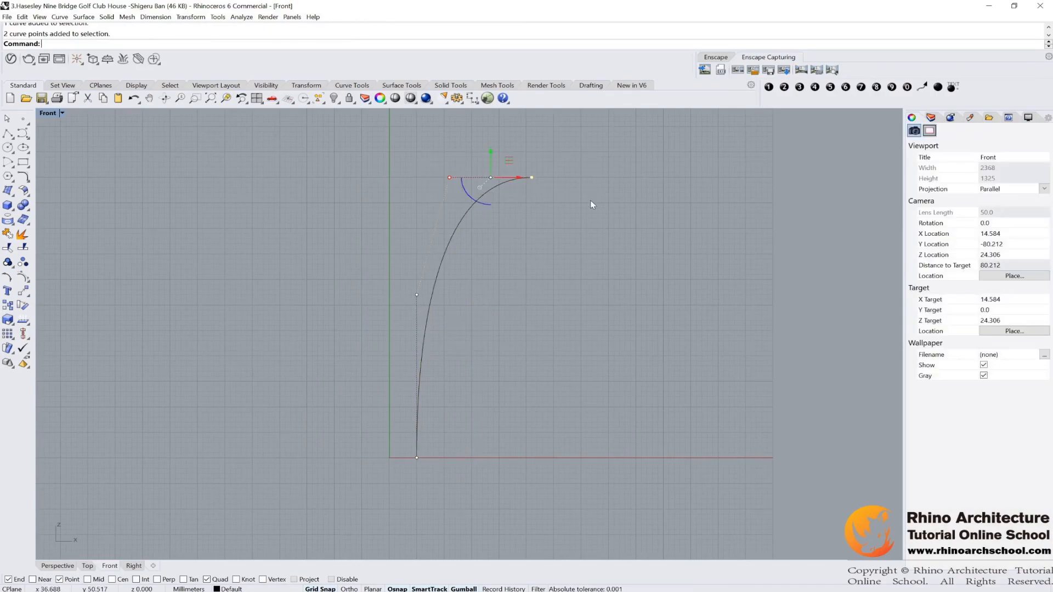
drag(376, 264, 455, 497)
key(Escape)
key(Escape)
right_drag(607, 378, 477, 368)
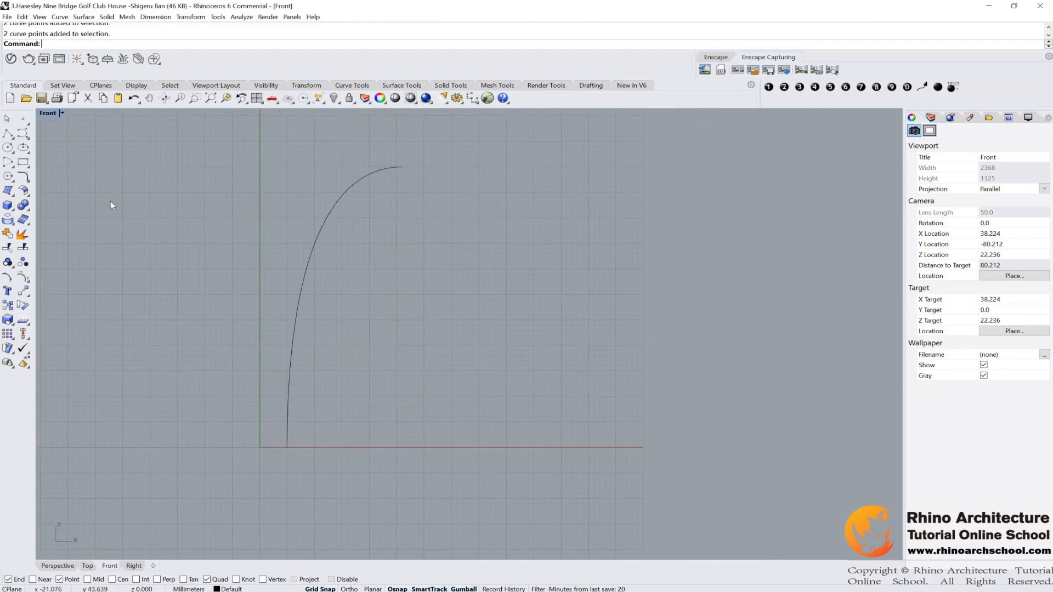
- Draw a second four-point control point curve beside the profile, with its upper points sloping instead of horizontally aligned
click(23, 133)
click(655, 163)
click(577, 198)
click(533, 310)
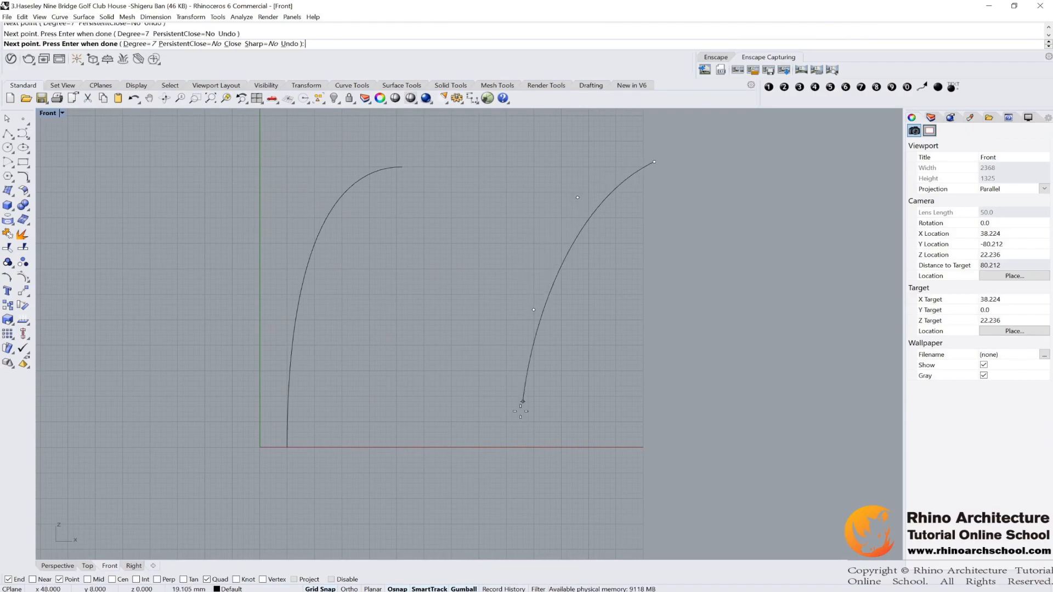
click(529, 447)
key(Return)
- Compare the control points of the sloping curve with those of the first profile curve
scroll(529, 334, down, 4)
click(417, 234)
drag(661, 359, 522, 202)
click(603, 340)
click(442, 225)
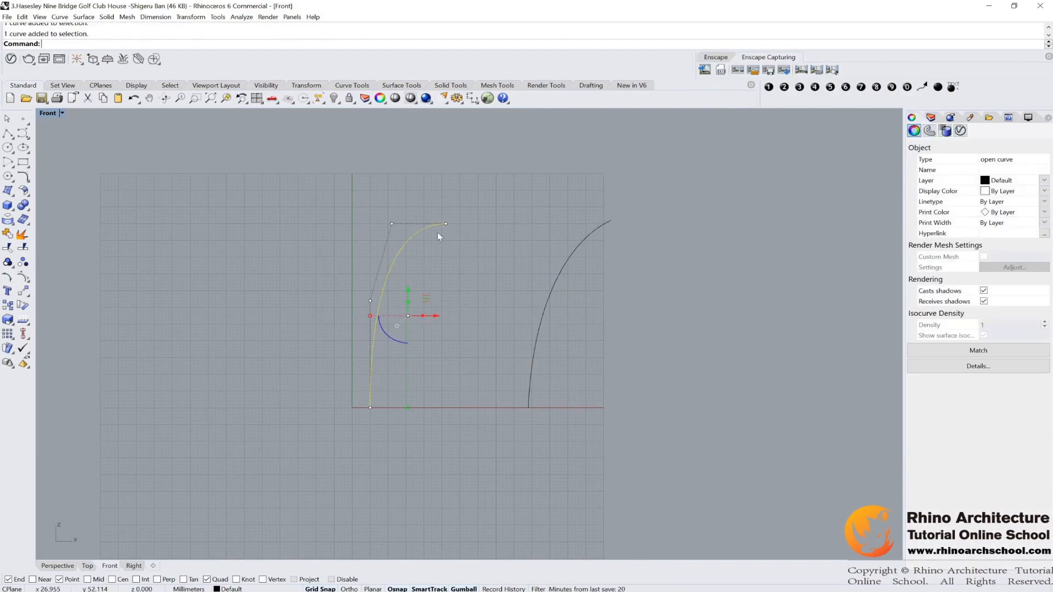
scroll(406, 225, up, 4)
drag(483, 242, 322, 206)
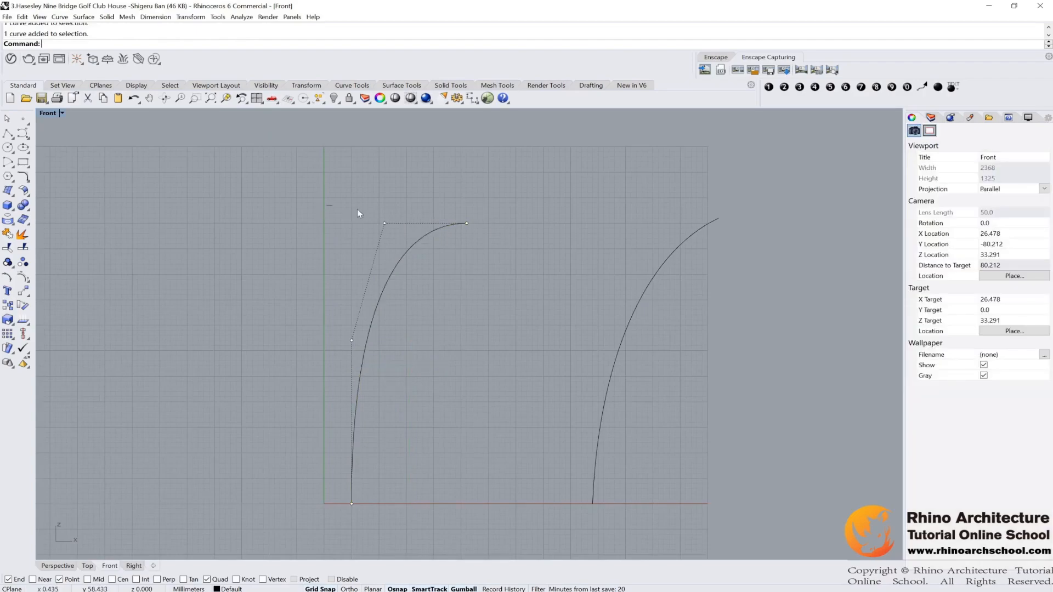
drag(323, 281, 296, 216)
- Clear the selection and delete the sloping comparison curve
key(Escape)
key(Escape)
click(619, 345)
key(Delete)
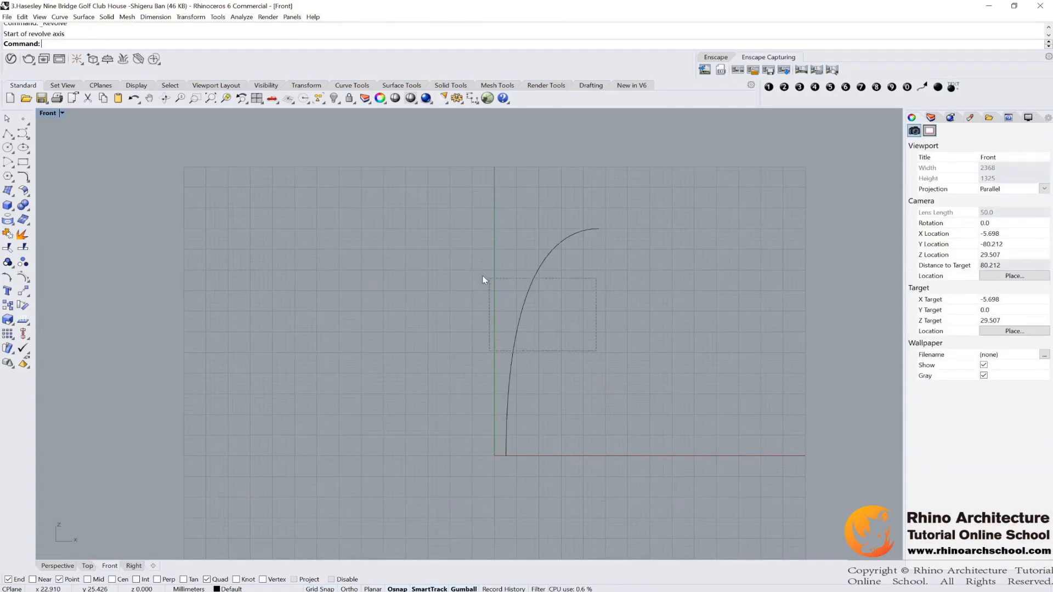
- Revolve the profile curve a full 360 degrees around a vertical axis starting at 0,0,0 to form a flared column surface
drag(483, 277, 483, 279)
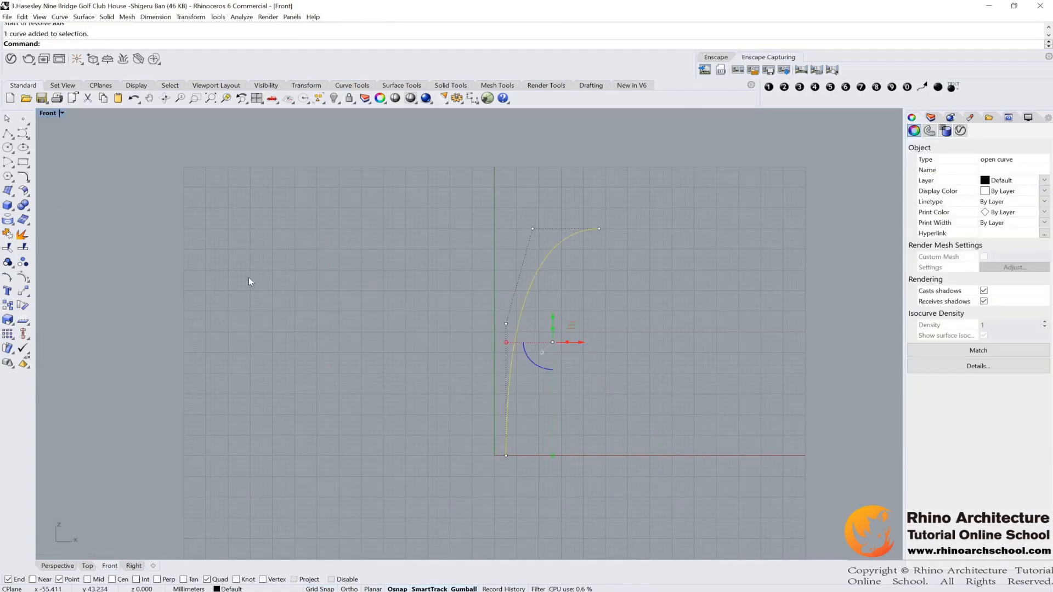
click(13, 196)
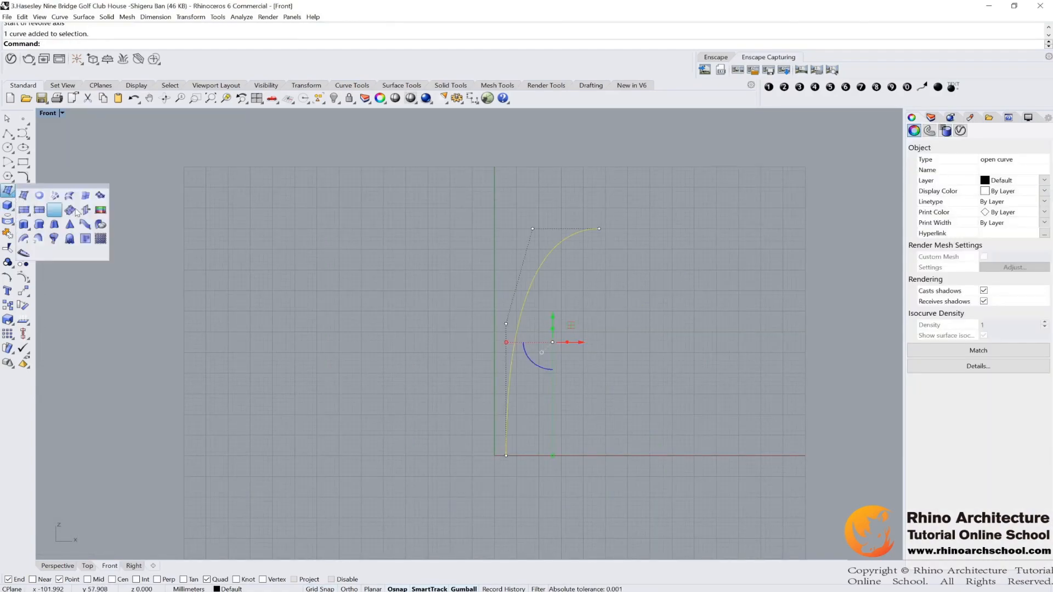
click(54, 238)
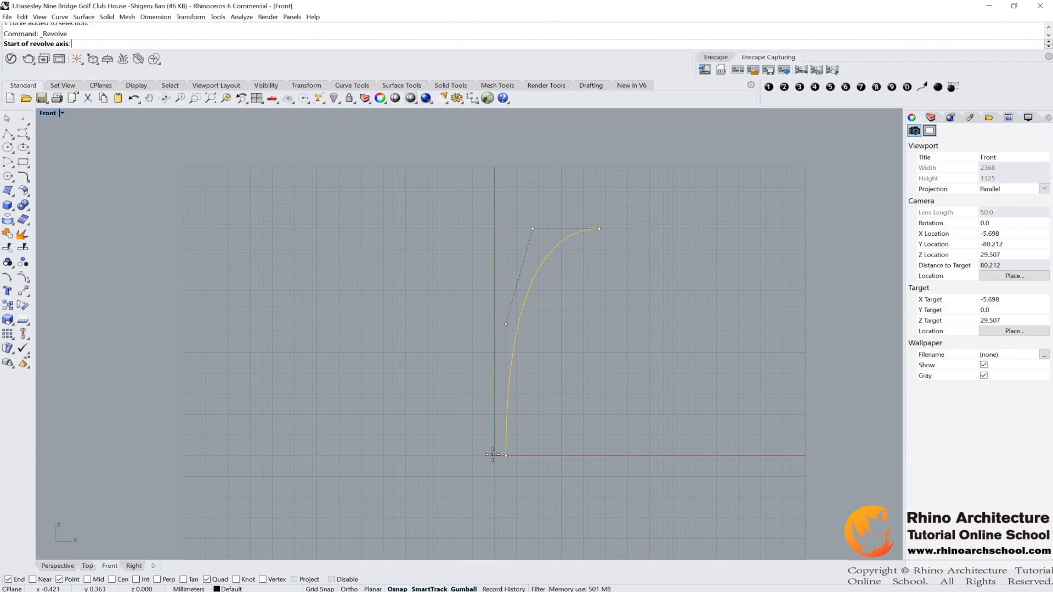
text(0,0,0)
key(Return)
key(shift)
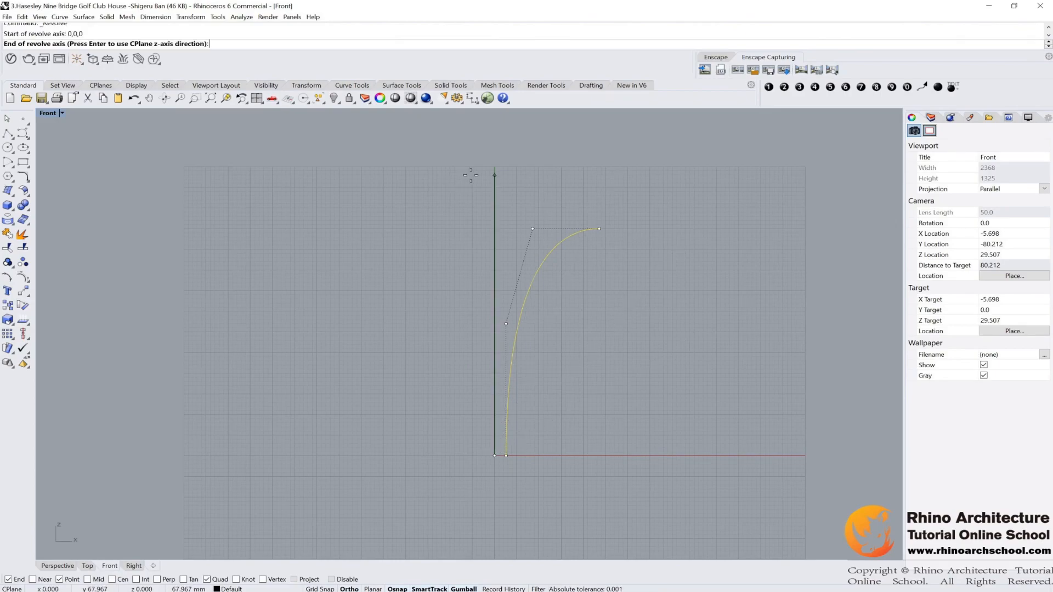
shift+click(471, 175)
key(Return)
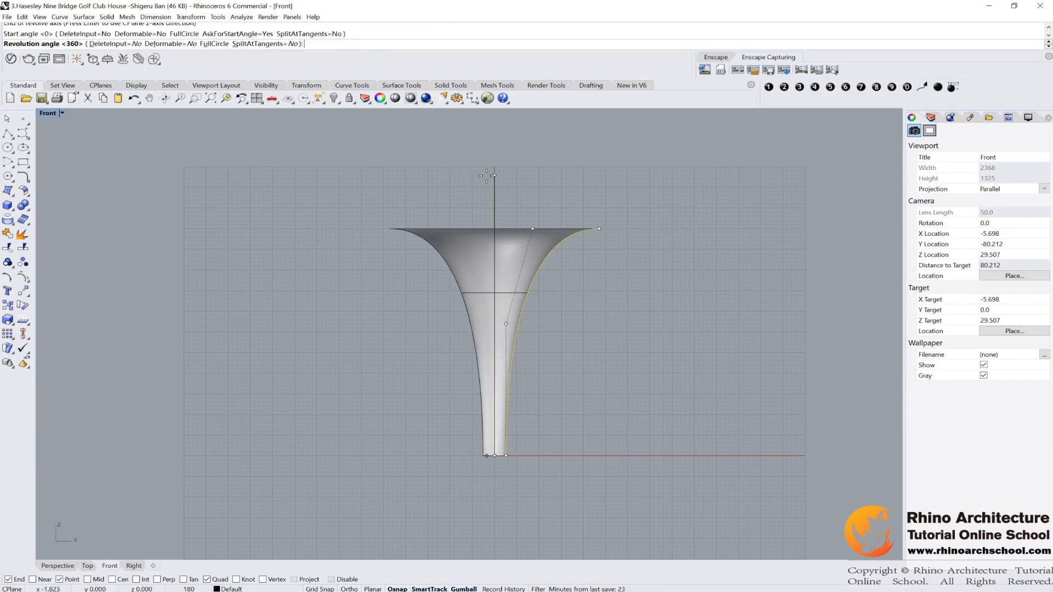
key(Return)
- In the Top view, draw a square as a 4-sided polygon centered at the origin, with a corner at about 29,29 outside the column rim
double_click(48, 113)
click(718, 206)
right_drag(718, 207, 710, 247)
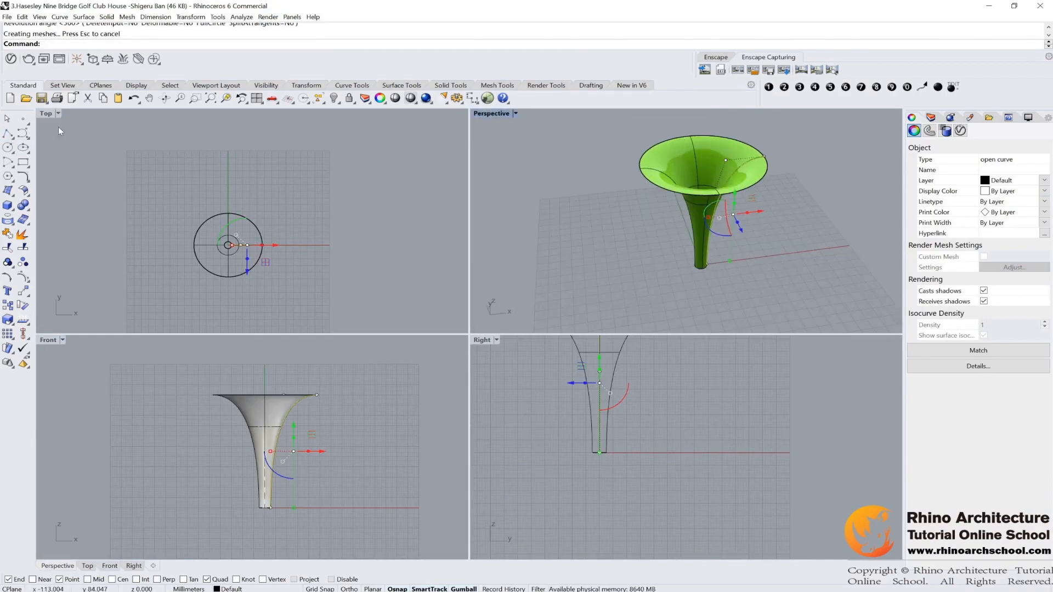
double_click(45, 113)
click(467, 221)
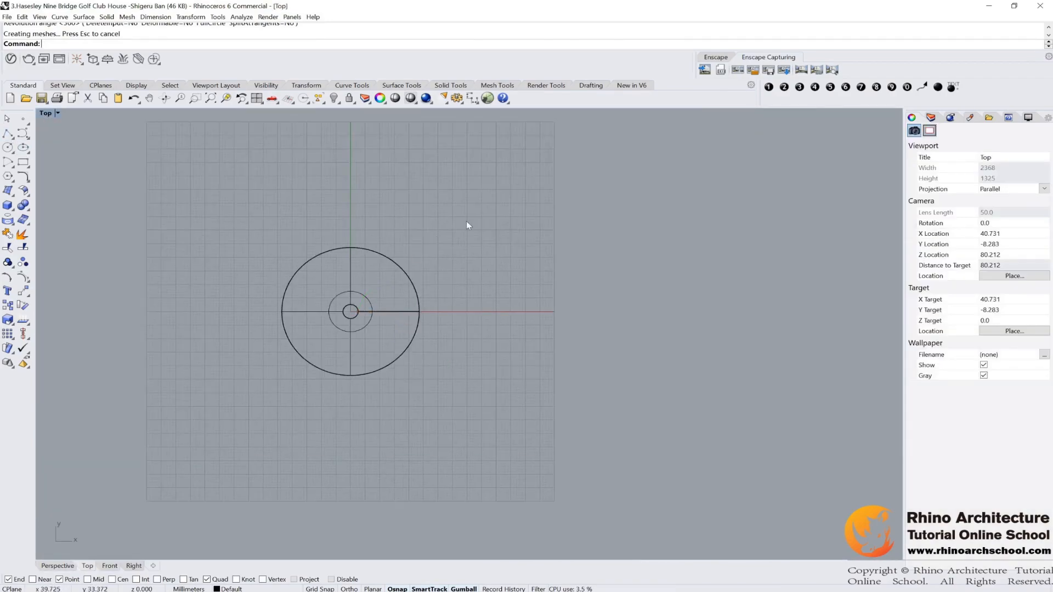
click(11, 177)
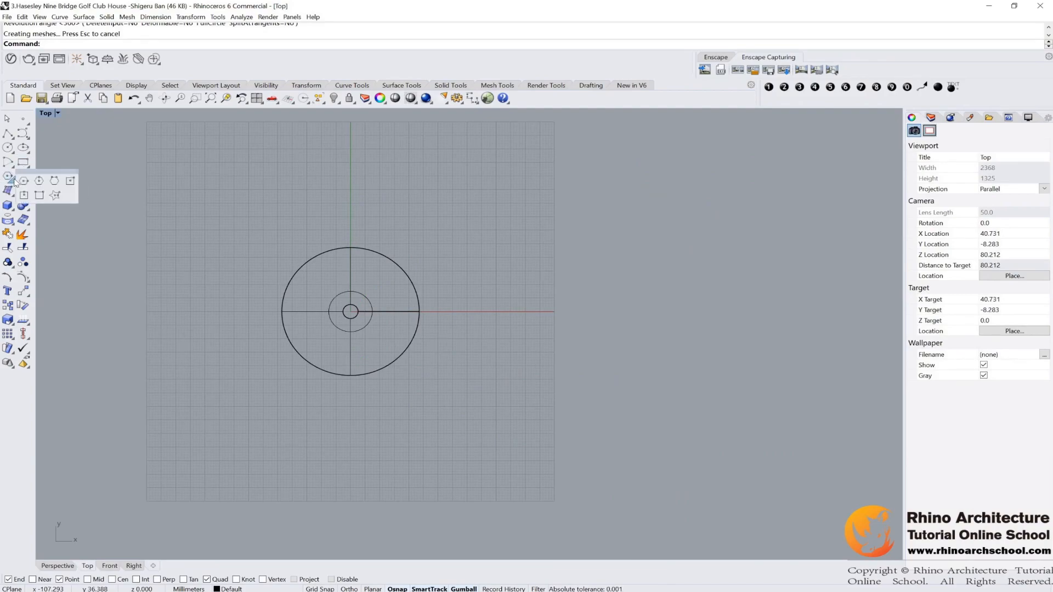
click(72, 182)
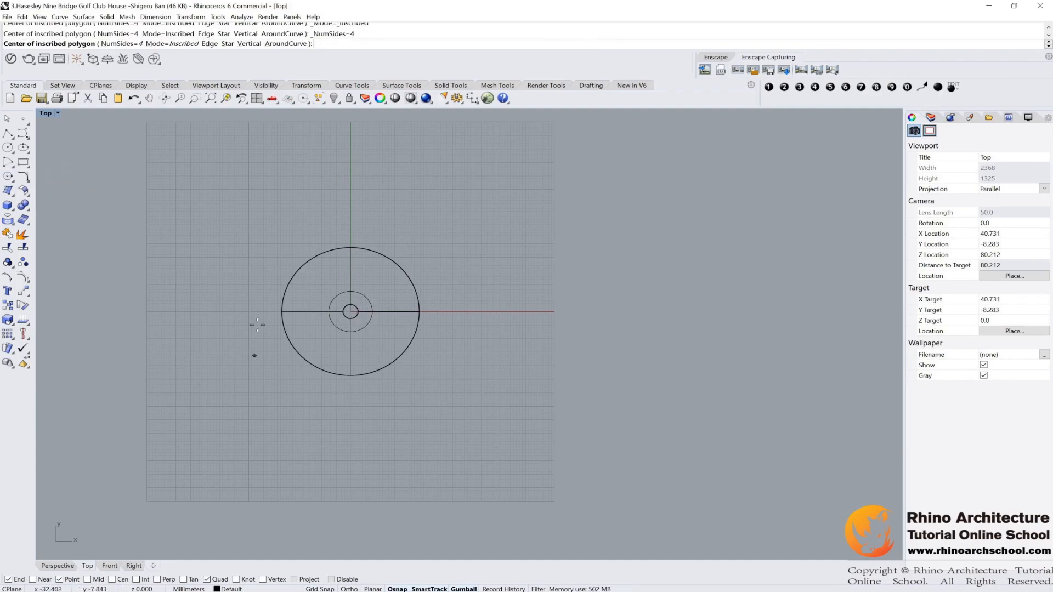
scroll(335, 318, up, 3)
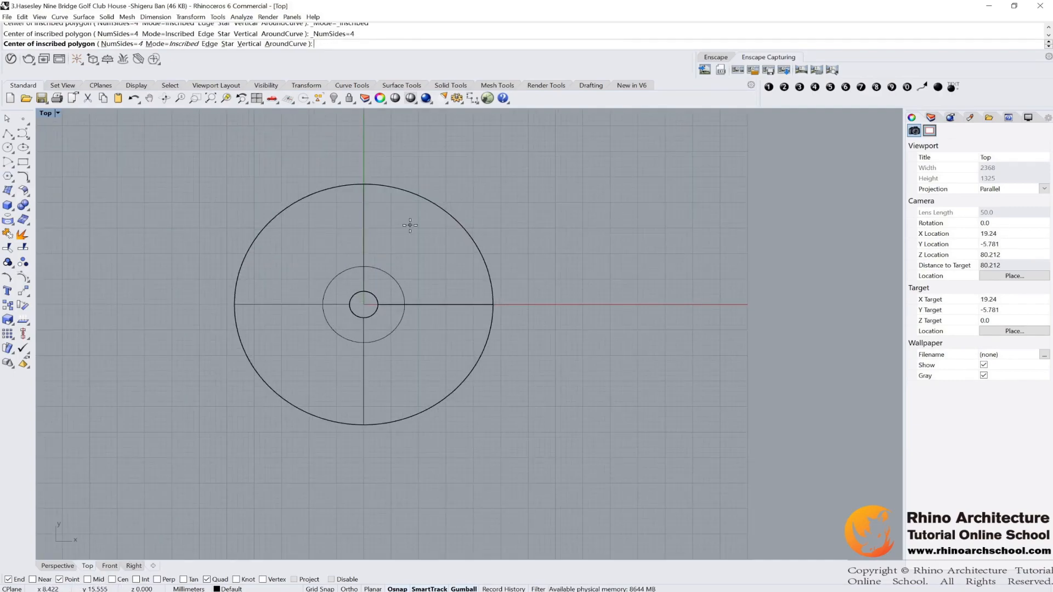
text(0,0)
key(Return)
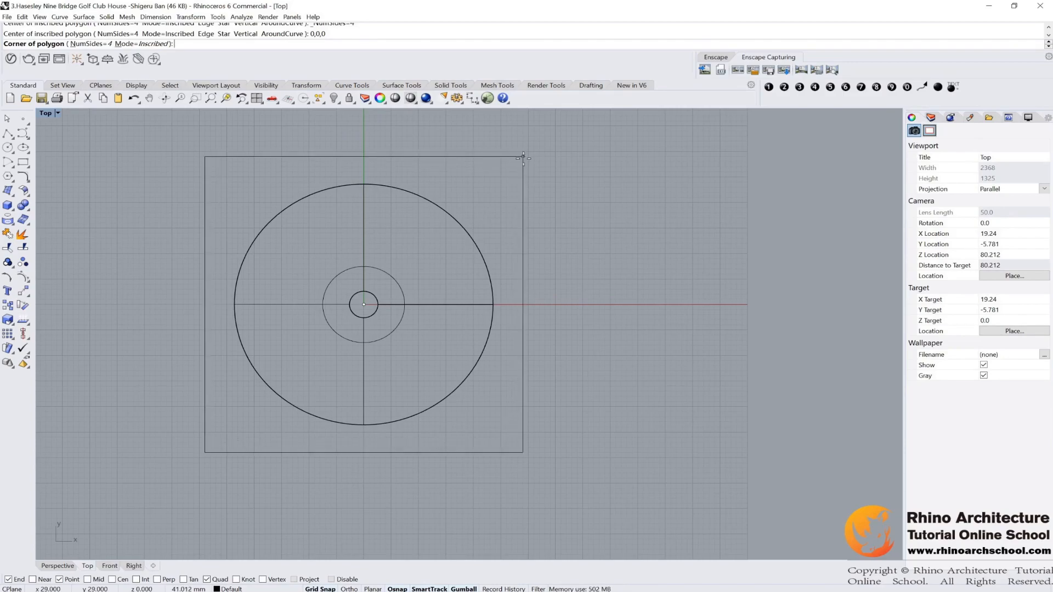
click(523, 156)
- Create a planar surface from the square curve around the column
drag(569, 140, 505, 174)
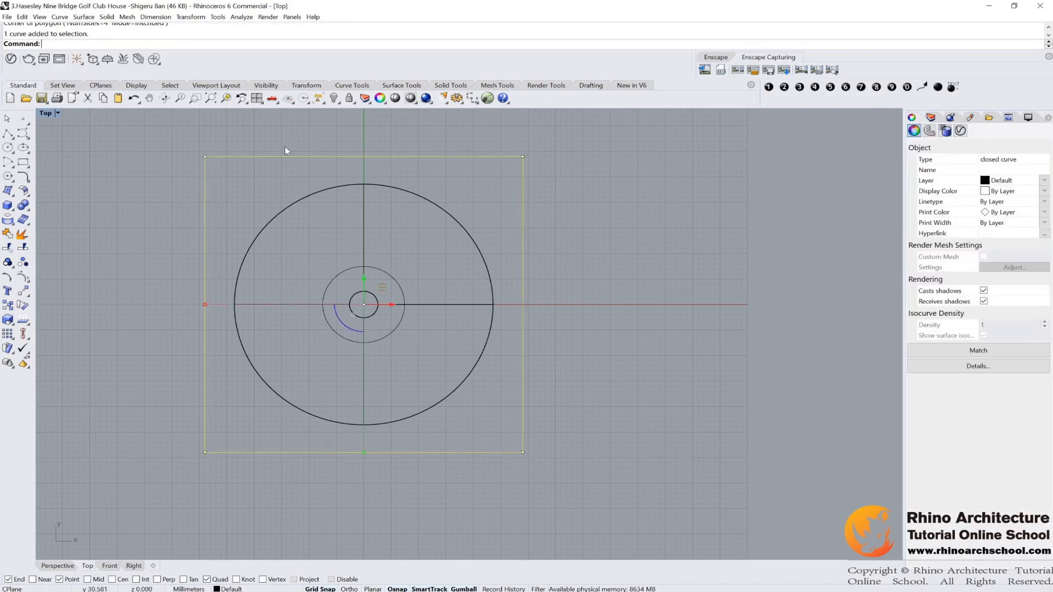
click(11, 193)
click(53, 195)
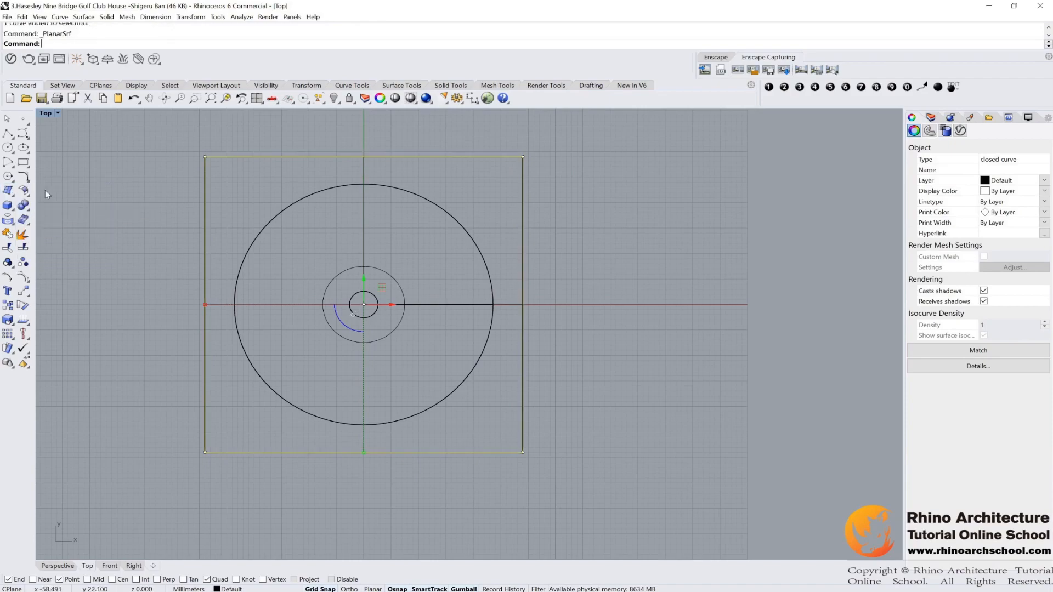
- Try to trim the part of the square plane inside the column's foot, using the revolved surface as the cutter
double_click(46, 113)
double_click(480, 114)
right_drag(637, 216, 628, 263)
click(660, 220)
click(505, 294)
right_drag(621, 227, 296, 252)
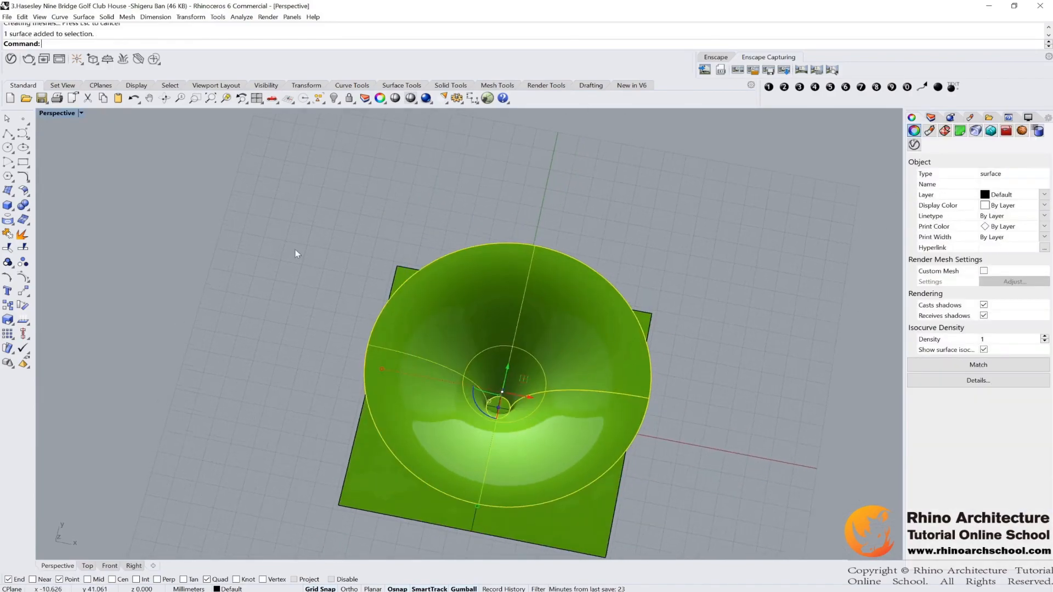
click(8, 234)
scroll(496, 410, up, 3)
click(497, 409)
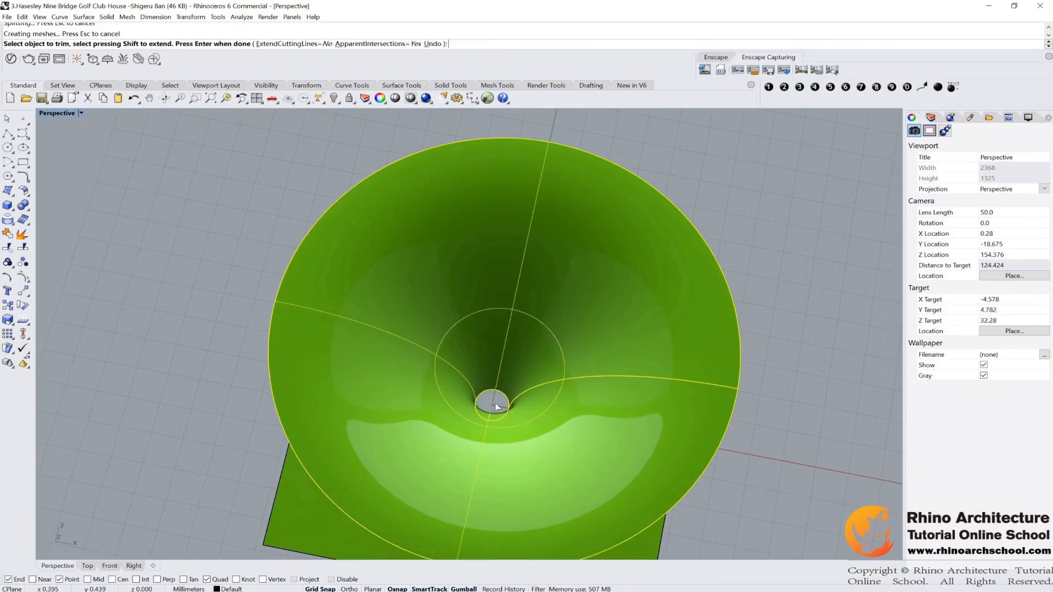
scroll(497, 406, down, 4)
- Undo the trim of the square plane and end the command
key(ctrl+z)
scroll(534, 345, down, 7)
right_drag(534, 346, 591, 286)
shift+right_drag(581, 333, 615, 296)
key(Return)
scroll(604, 294, up, 4)
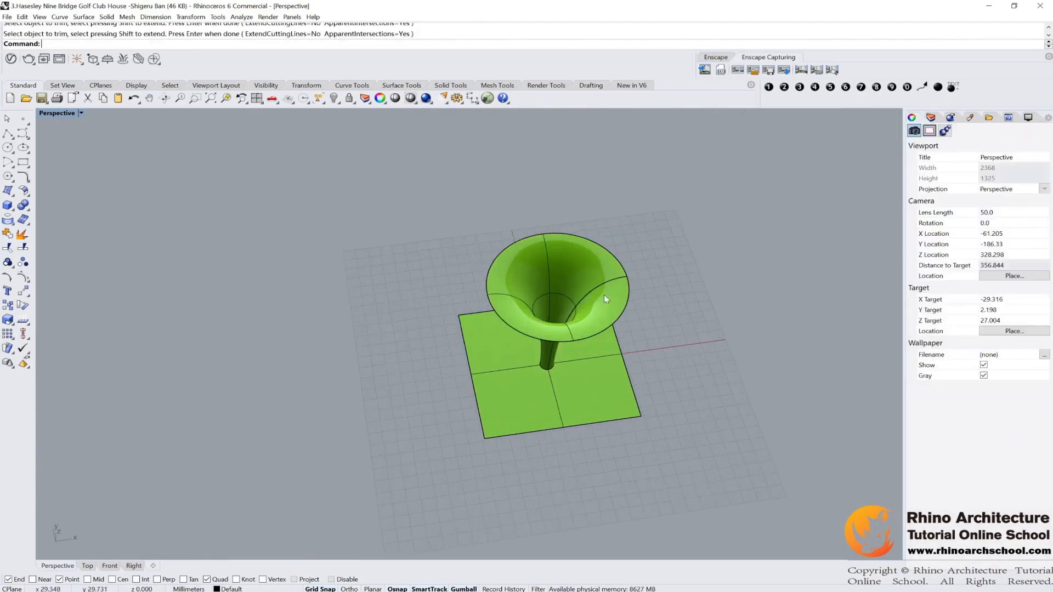
- Duplicate the column's circular upper rim edge as a curve with DupEdge
text(DupEdge)
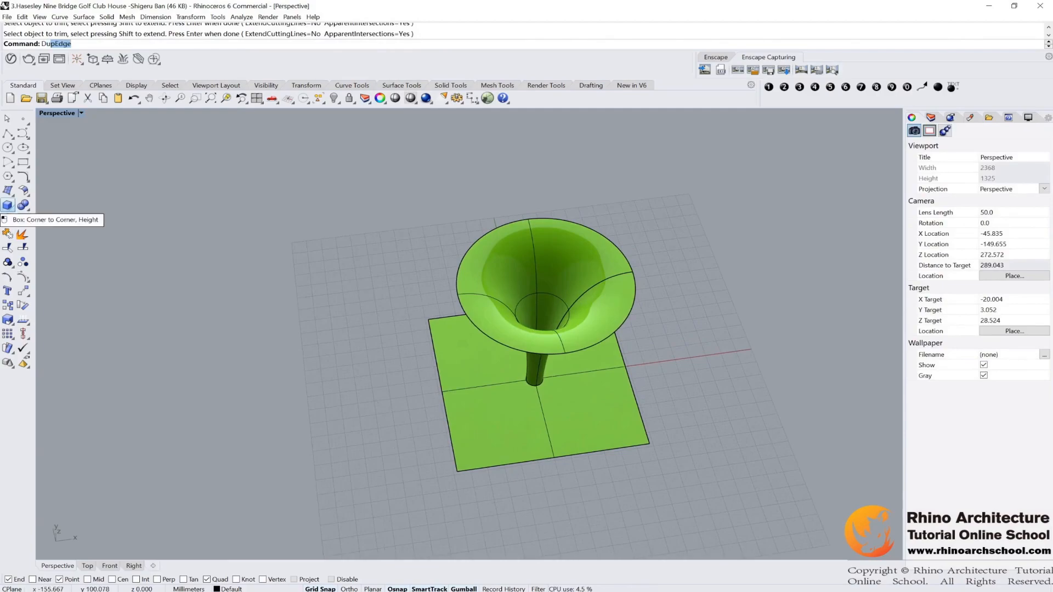
key(Return)
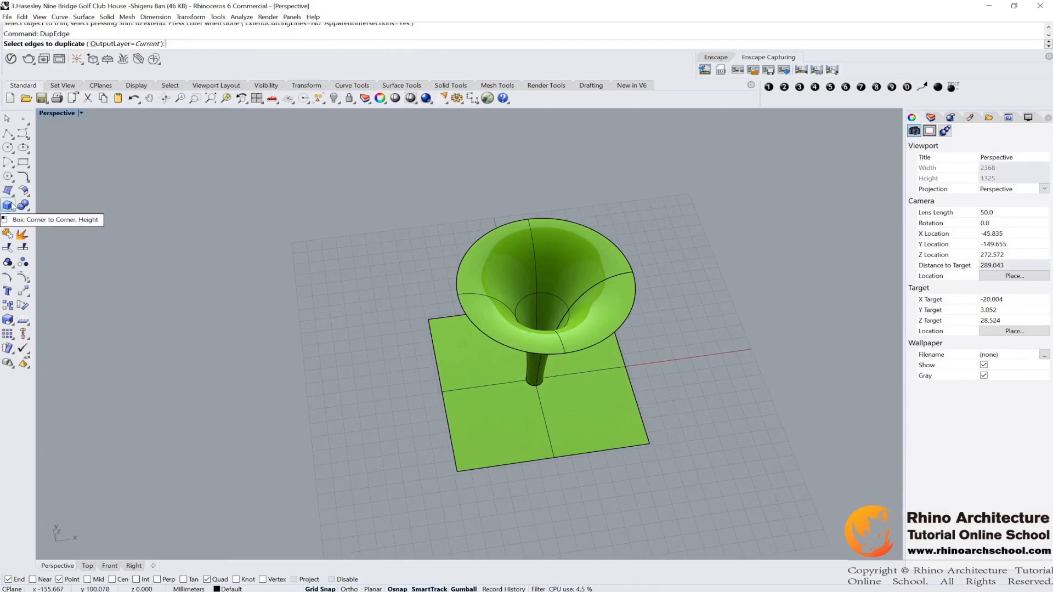
click(456, 282)
key(Return)
- Trim the circular area out of the square plane, using the duplicated rim curve as the cutter
right_drag(685, 224, 637, 258)
click(23, 234)
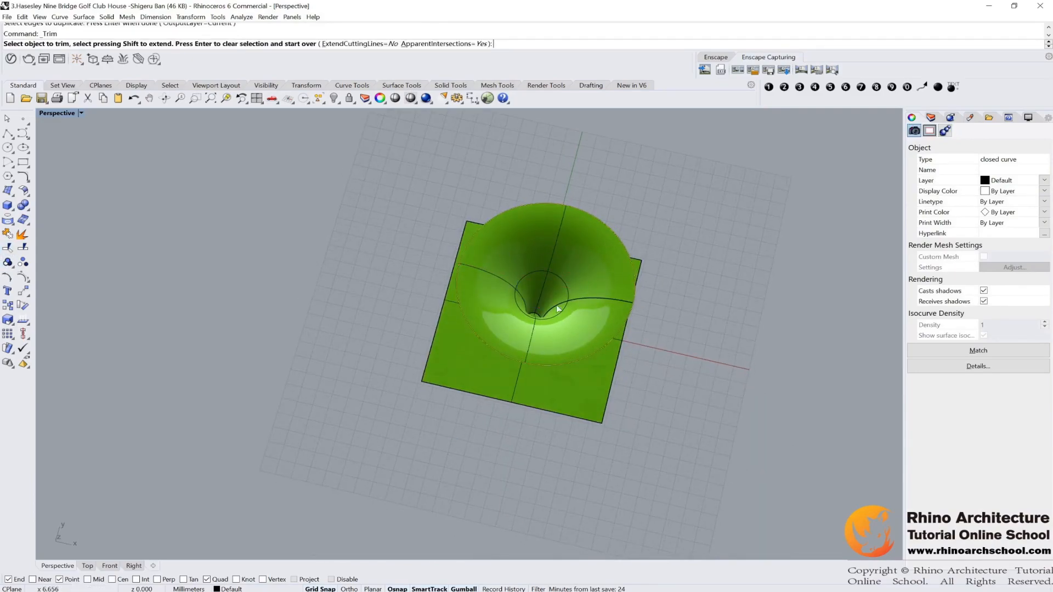
scroll(557, 309, up, 10)
click(499, 345)
scroll(508, 320, down, 8)
right_drag(508, 320, 561, 329)
- Trim away the square plane's remaining outer part, undo that trim and end the command
click(562, 419)
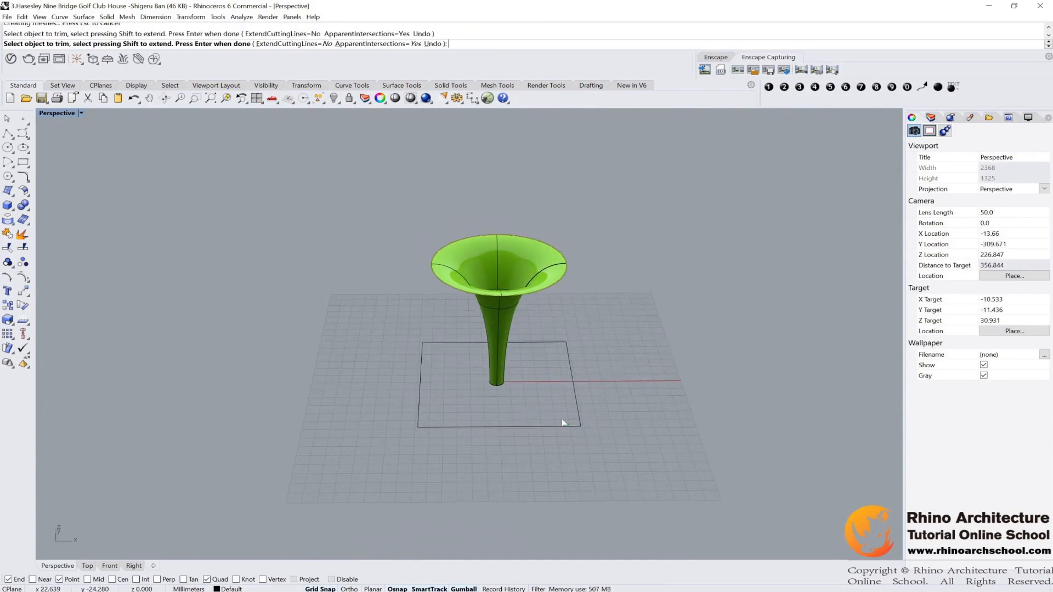
key(ctrl+z)
right_click(592, 364)
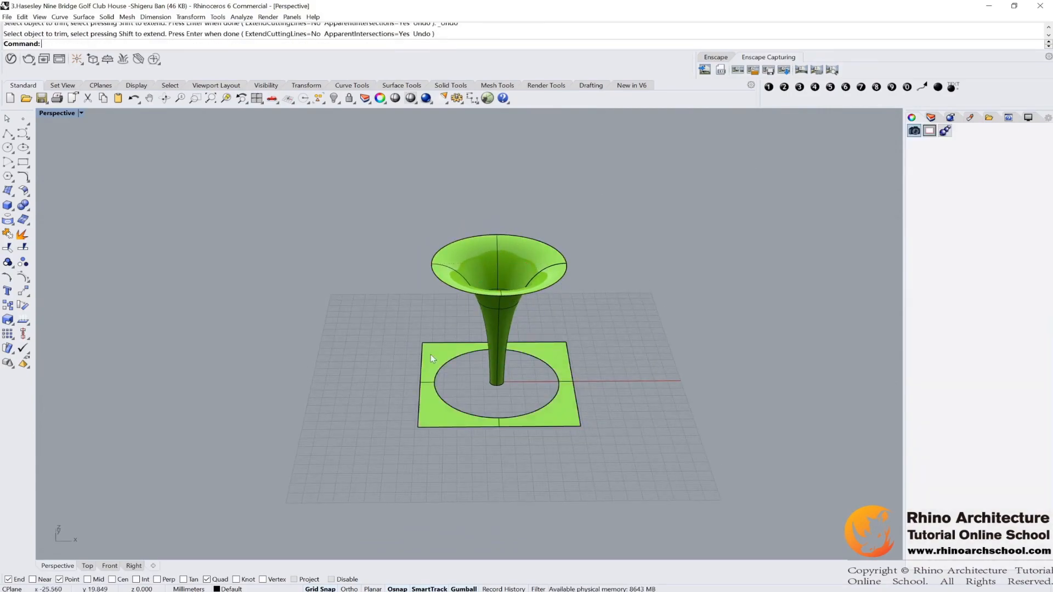
- Move the holed square surface from its circular hole's quadrant point to the matching quadrant of the column's upper rim
click(430, 355)
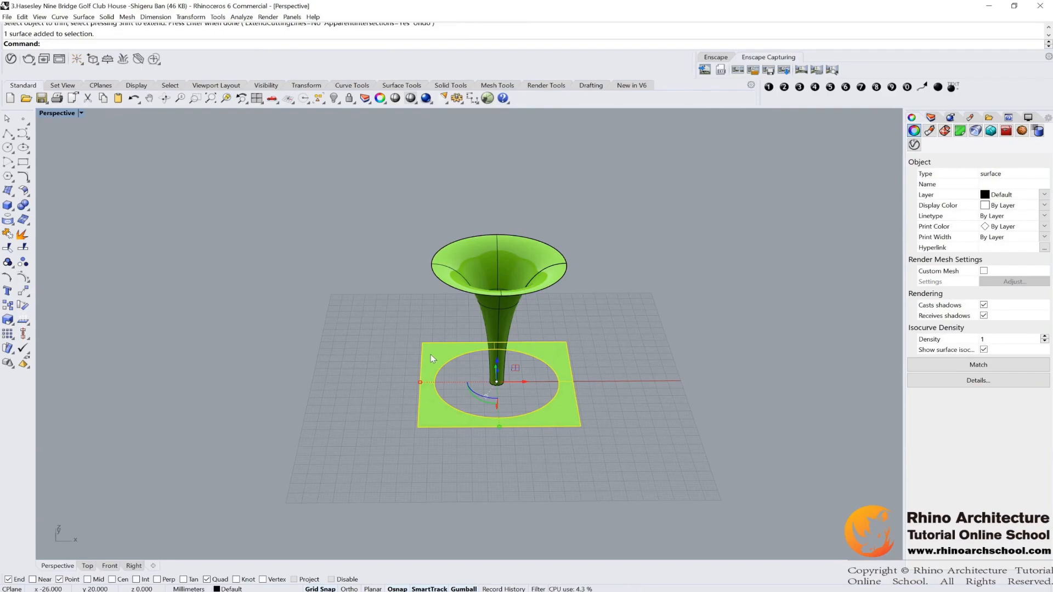
key(Return)
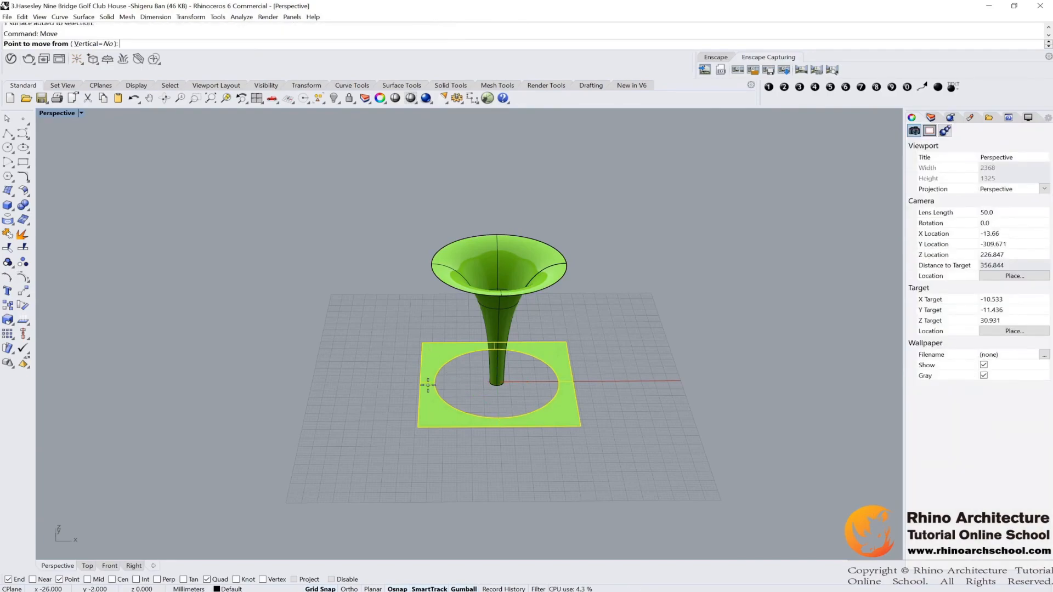
click(207, 581)
scroll(439, 406, up, 4)
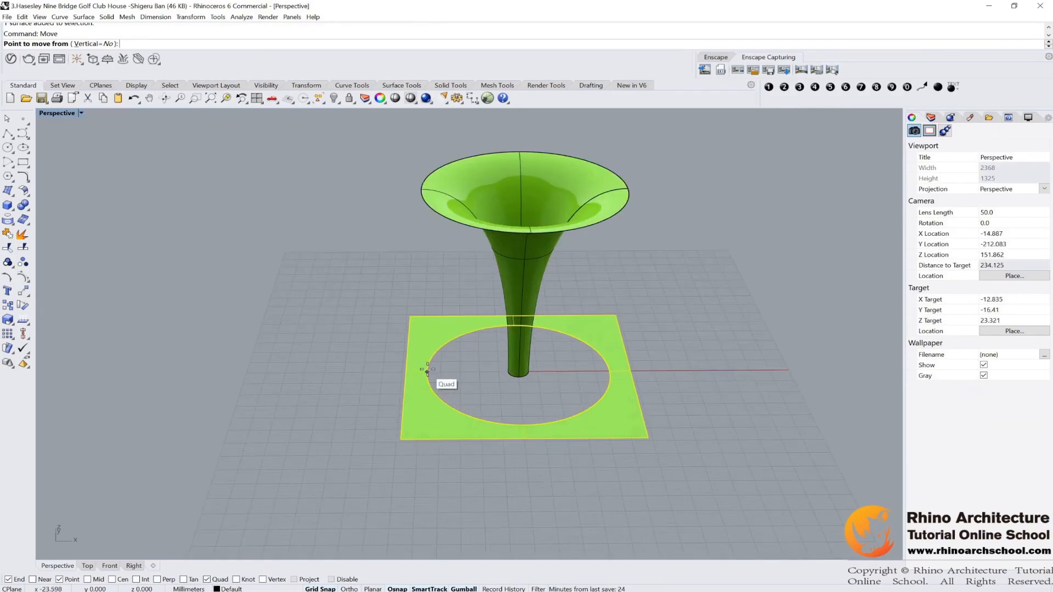
click(427, 378)
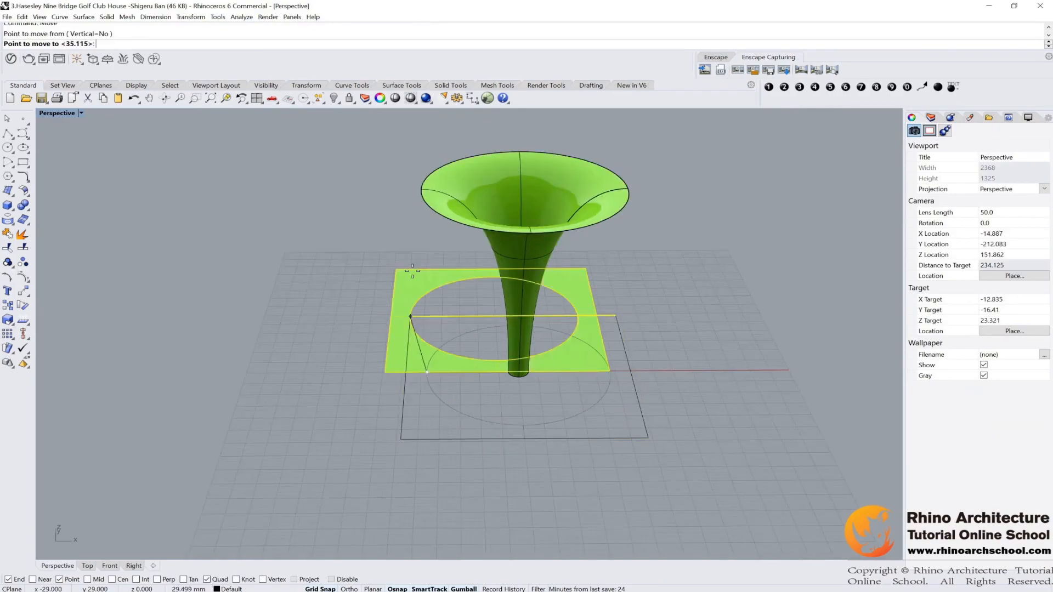
click(422, 190)
scroll(384, 200, down, 5)
right_drag(384, 199, 407, 226)
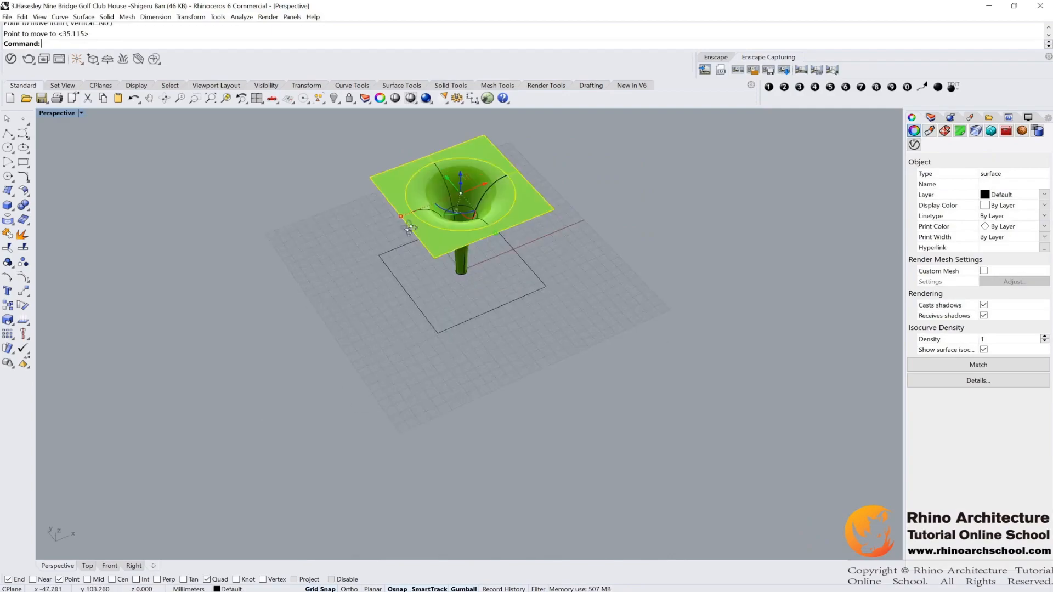
click(591, 202)
shift+right_drag(591, 203, 592, 228)
scroll(588, 295, up, 6)
scroll(653, 339, down, 10)
scroll(565, 280, up, 10)
scroll(565, 280, down, 7)
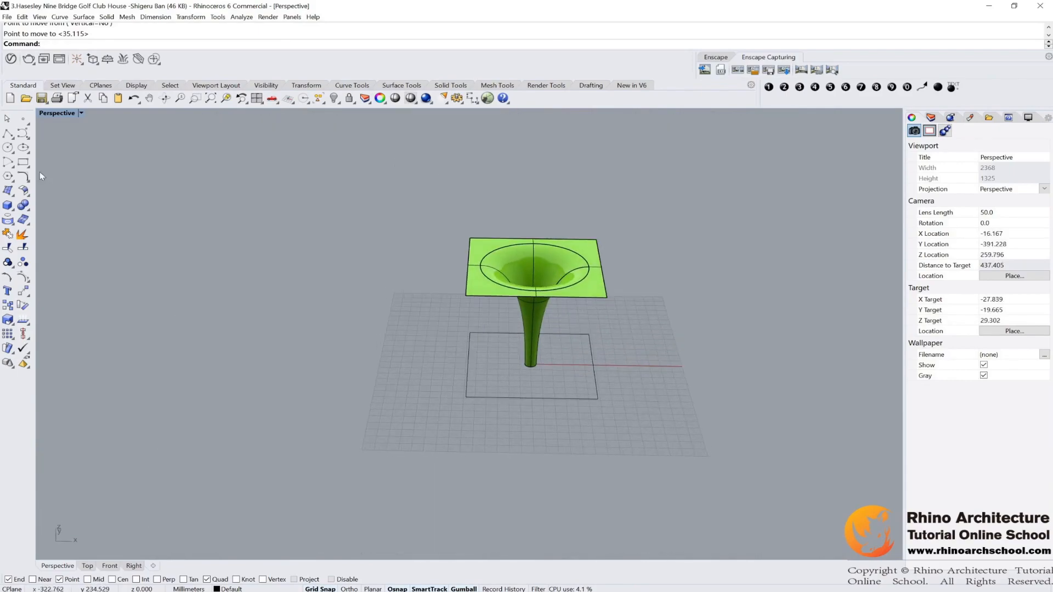
- Float the Curve tool set over the viewport and place numbered dot 1 beside it
click(22, 134)
click(26, 139)
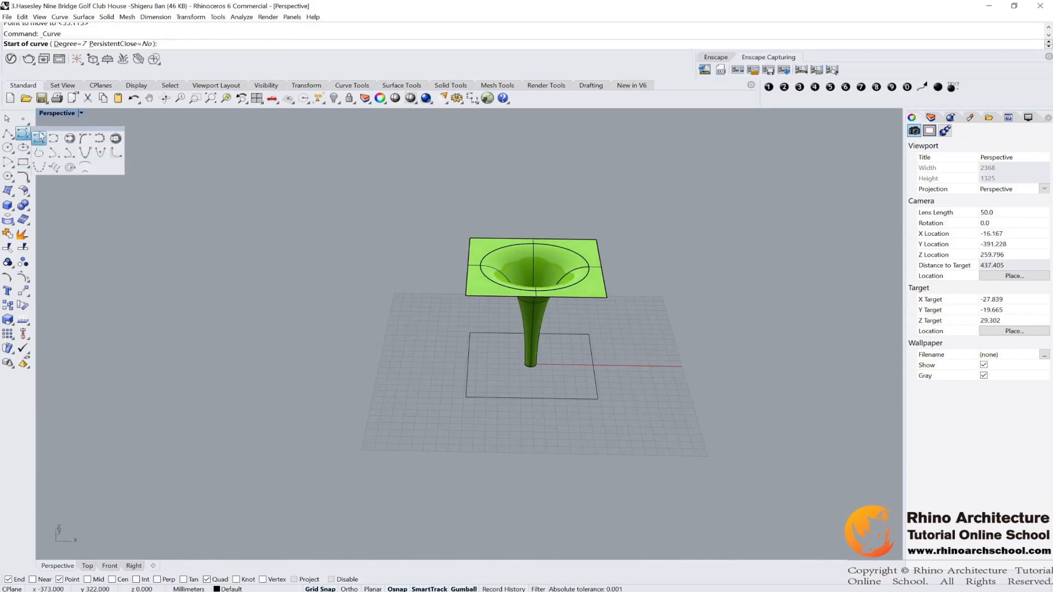
drag(58, 130, 247, 157)
click(769, 87)
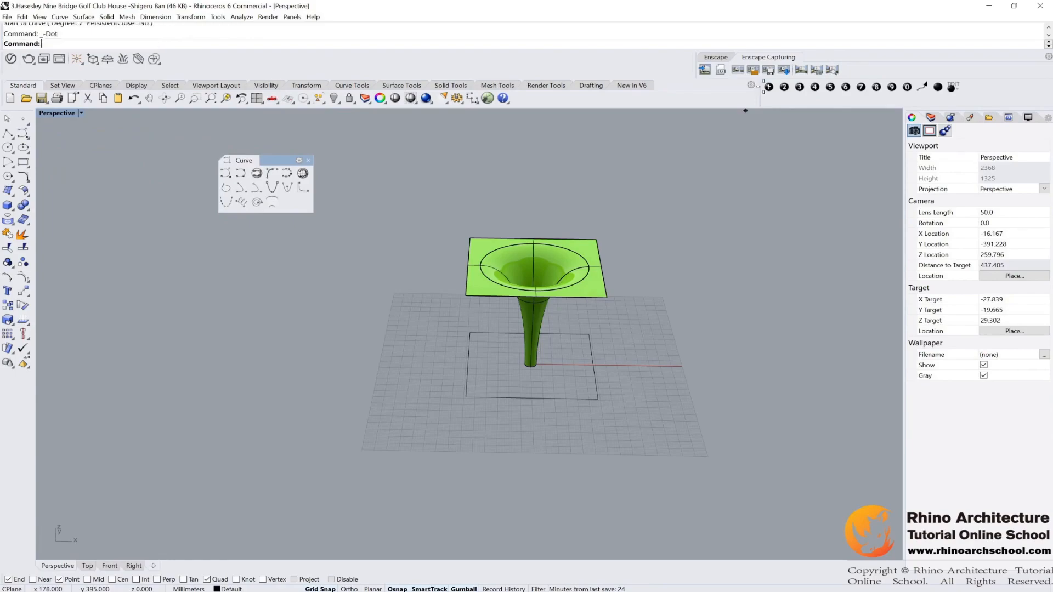
click(206, 174)
- Float the Surface Creation tool set over the viewport and place numbered dot 2 below it
click(9, 191)
drag(74, 198, 243, 261)
click(784, 87)
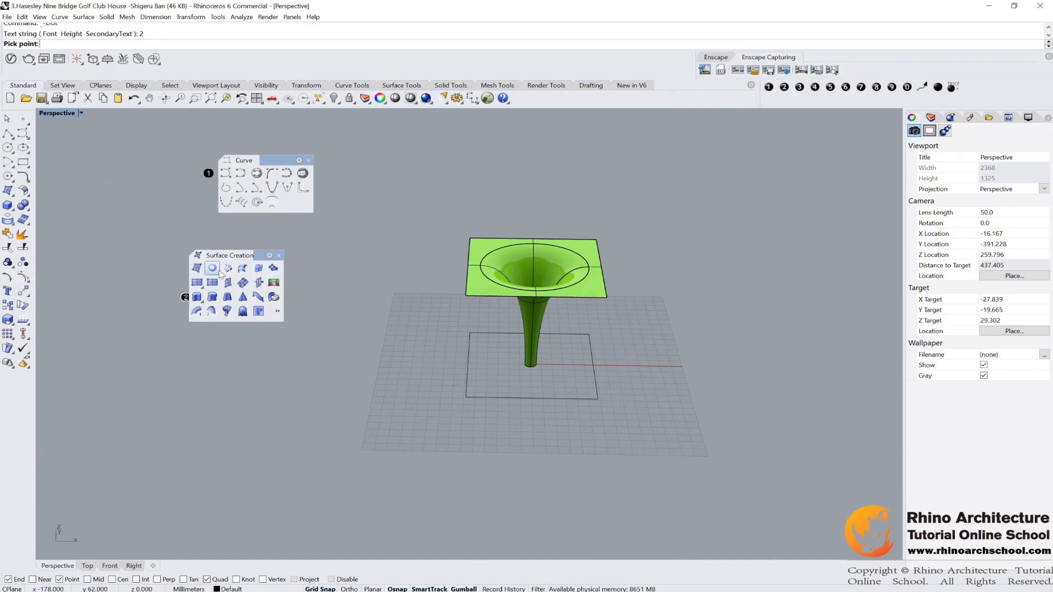
click(225, 331)
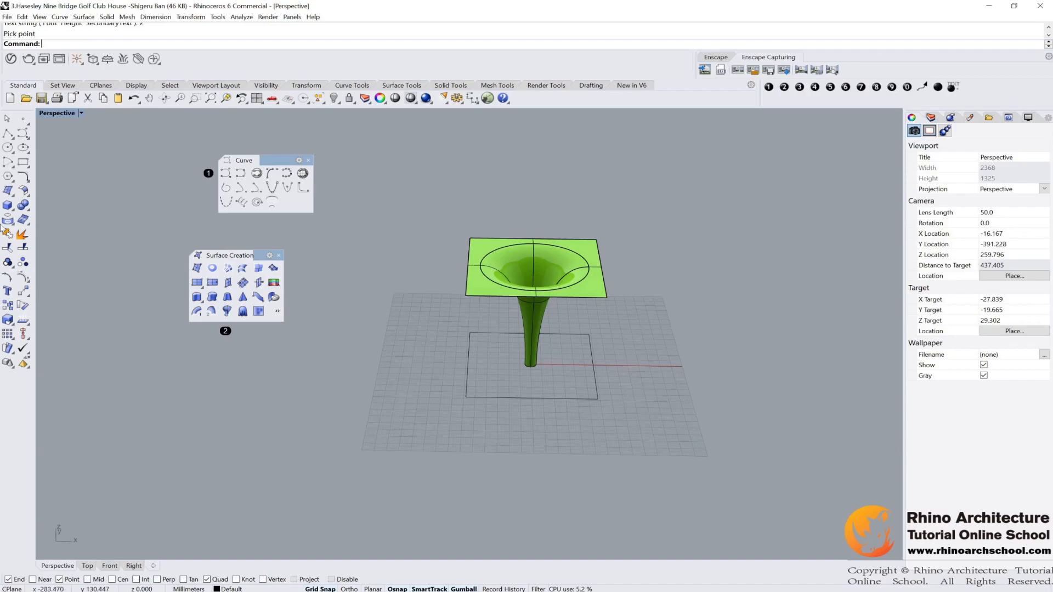
- Float the Polygon tool set over the viewport and place numbered dot 3 beside it
click(8, 163)
drag(12, 172, 200, 381)
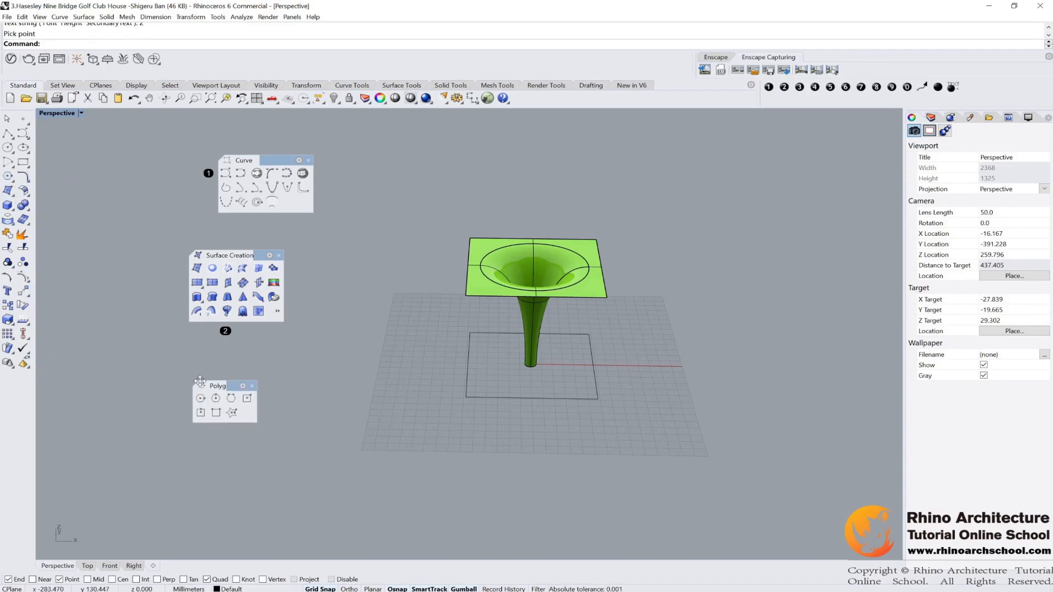
click(800, 86)
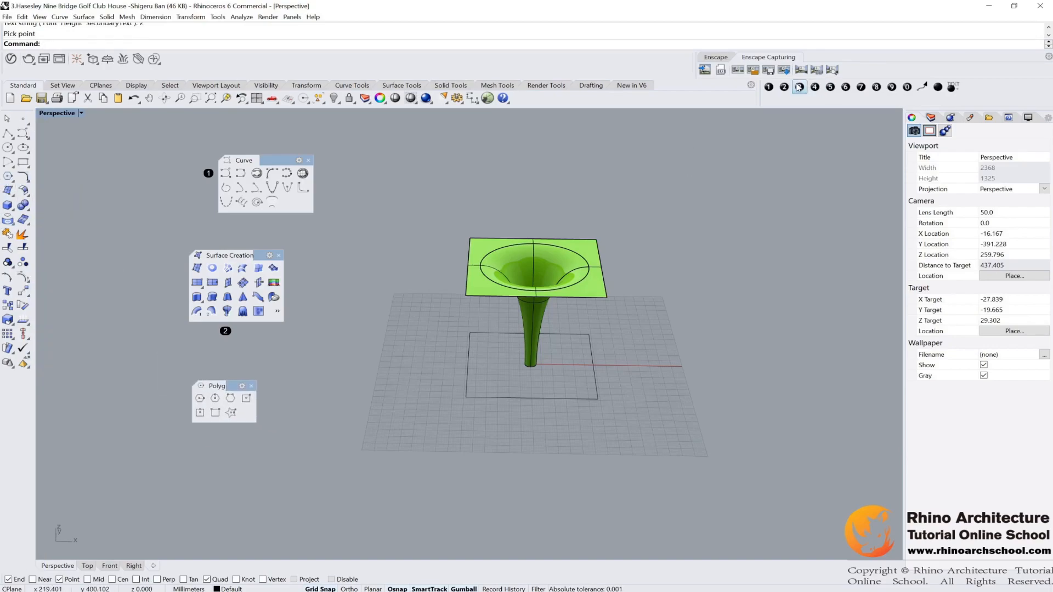
click(263, 400)
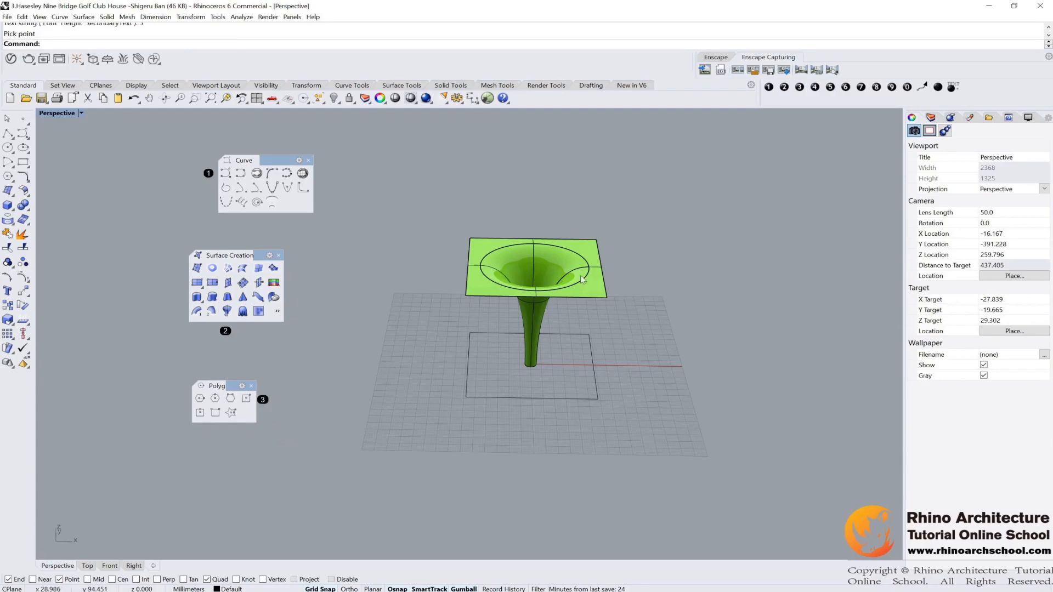
- Place numbered dot 4 above the Surface Creation tool set and dot 5 beside the Trim and Split tools
click(815, 86)
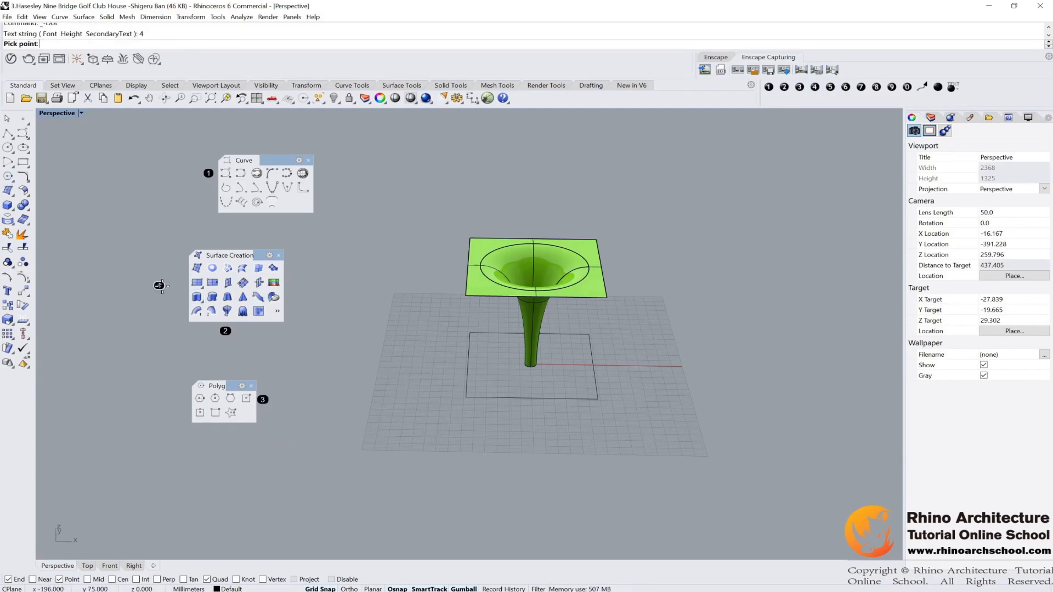
click(214, 241)
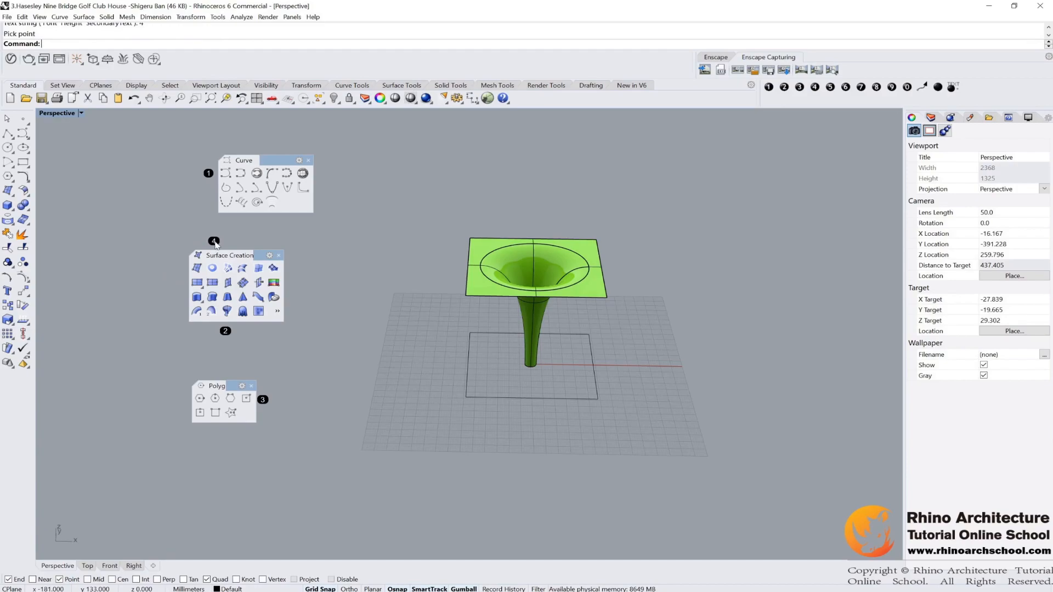
click(831, 86)
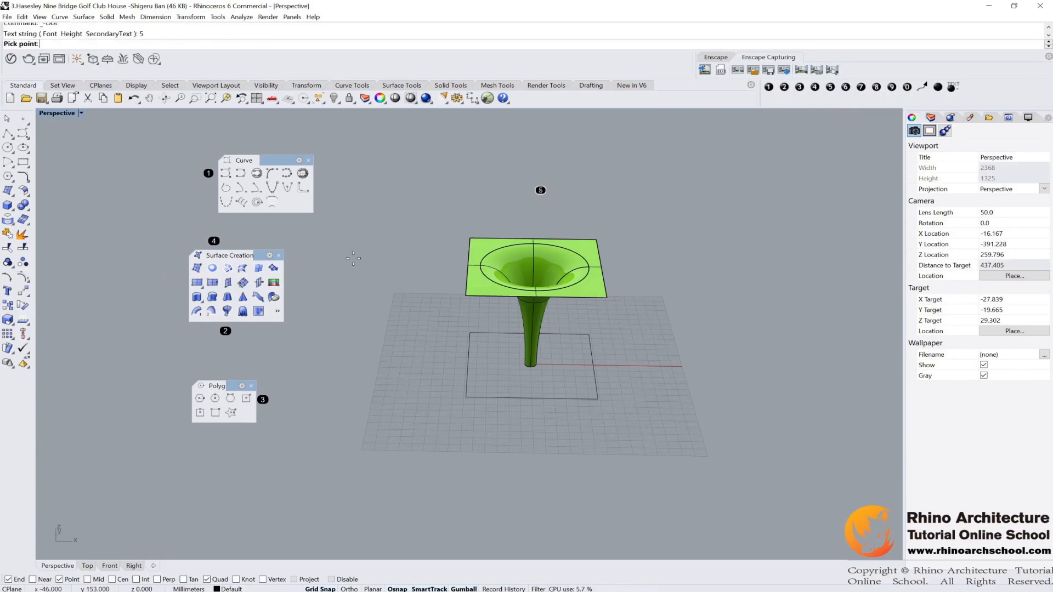
click(41, 252)
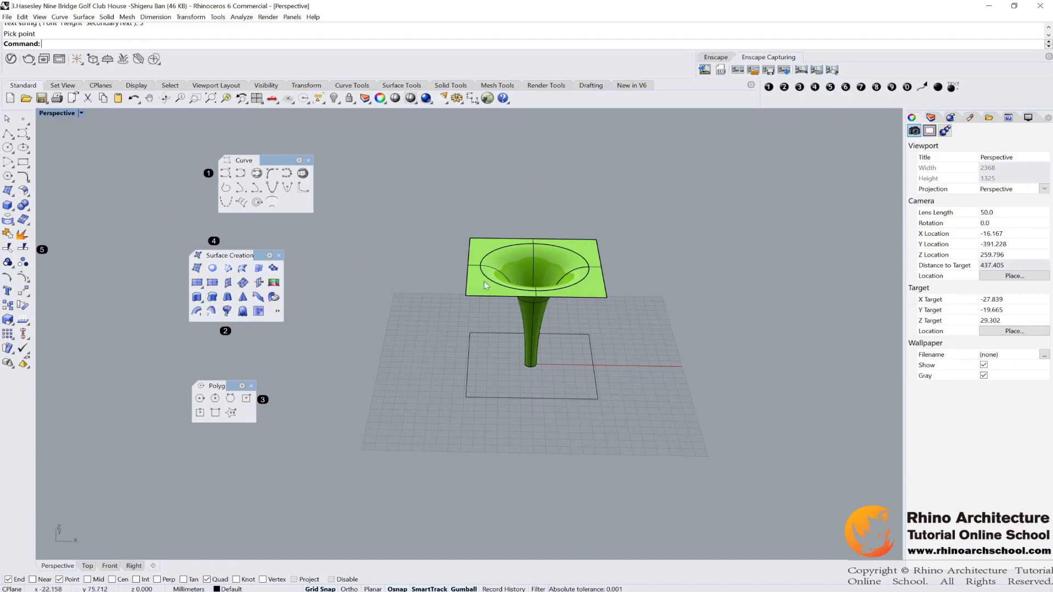
drag(457, 327, 689, 425)
click(478, 205)
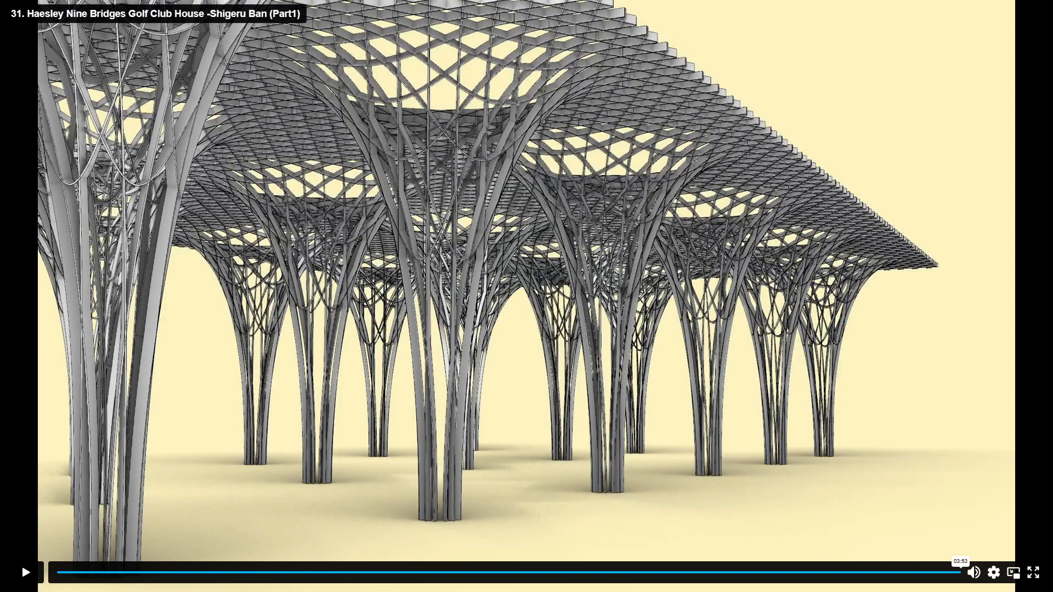
- Exit full-screen playback of the lesson video to return to its course page in the browser
key(Escape)
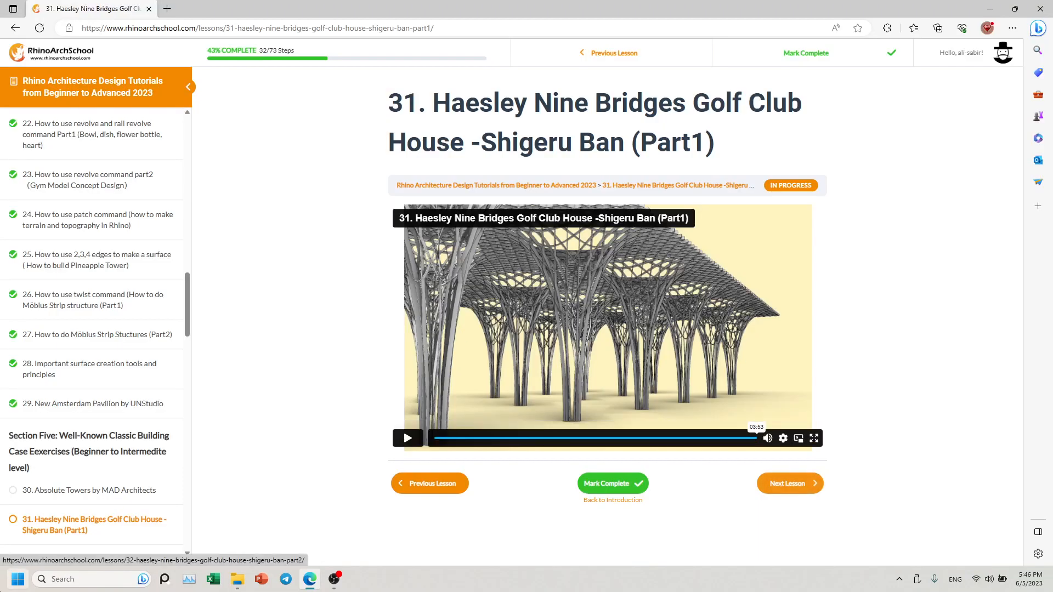